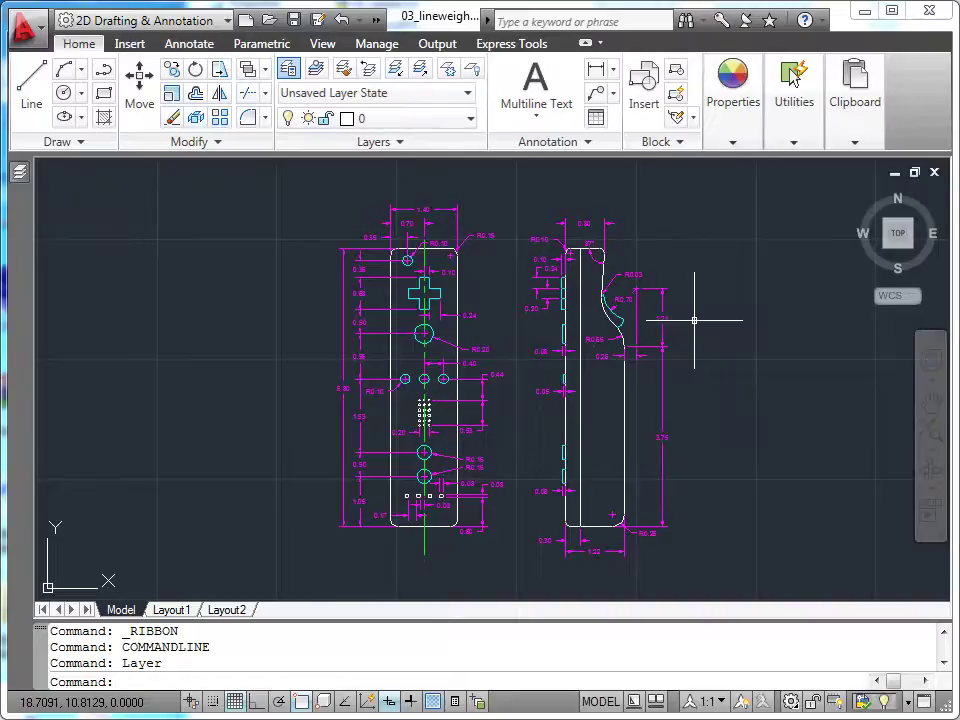
Pan the Wii remote drawing to the right and open the Layer Properties Manager.
middle_click_drag(250, 368, 467, 368)
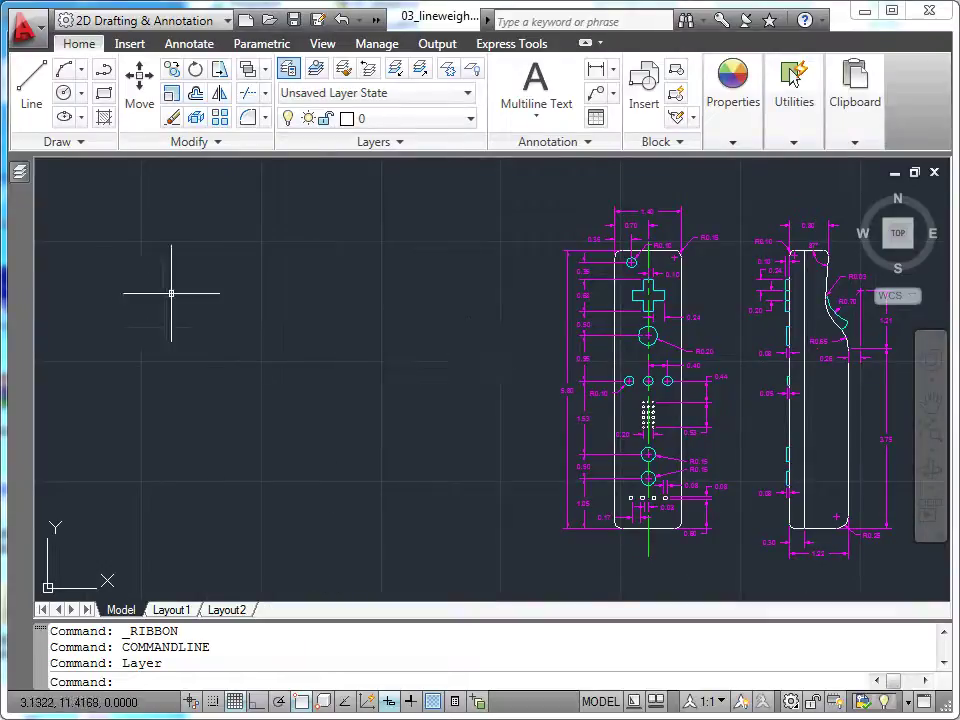
left_click(19, 173)
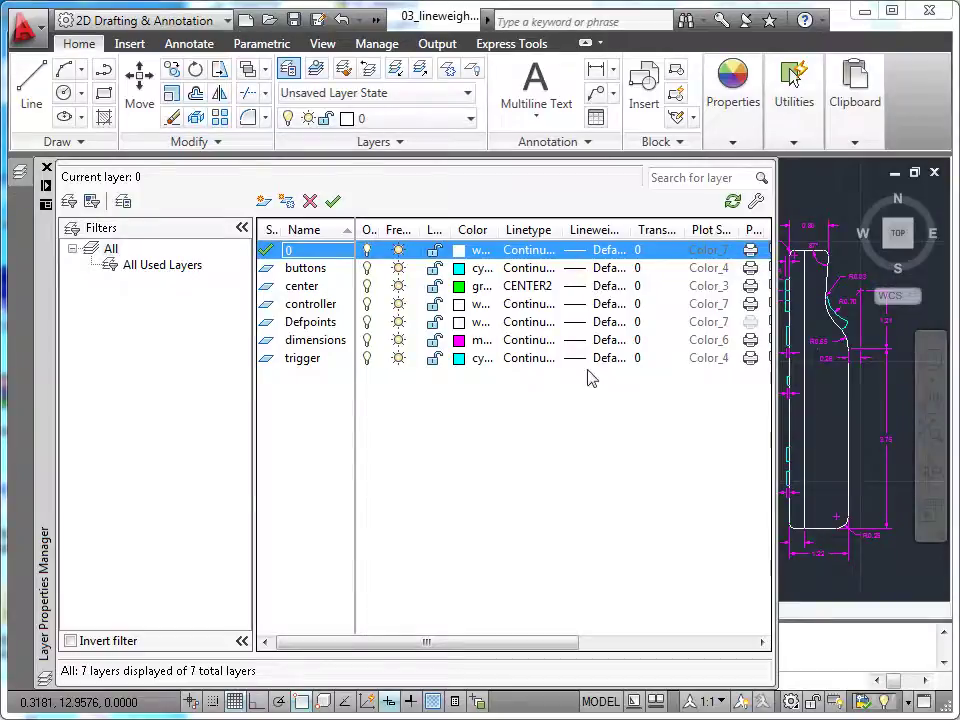
Widen the Lineweight column so each layer's Default lineweight reads in full.
left_click_drag(632, 230, 666, 231)
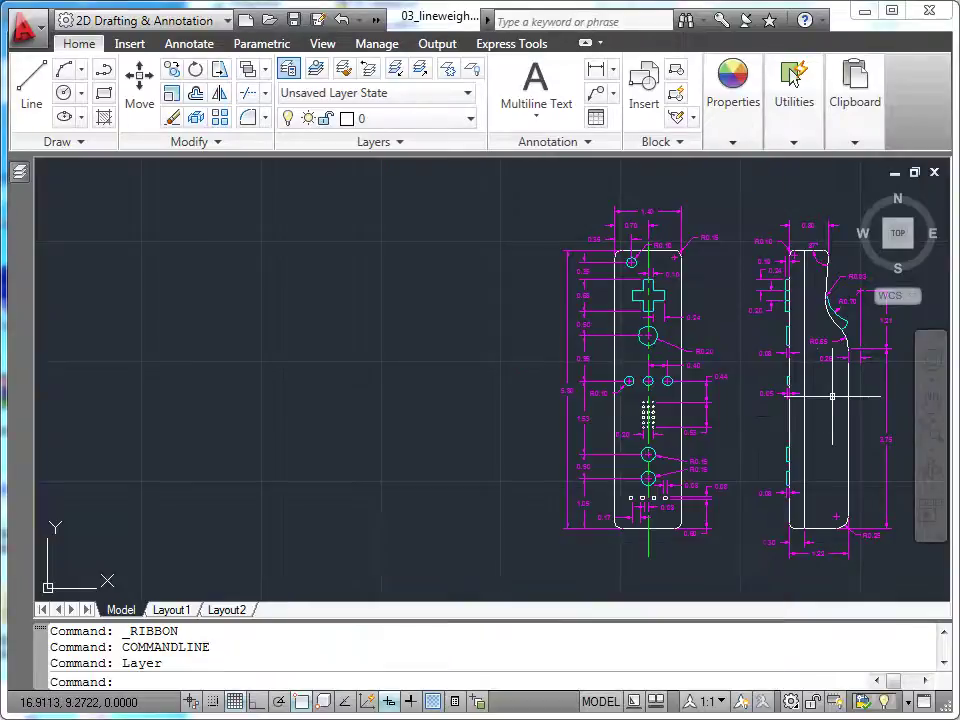
Zoom in to inspect the dimensions, zoom back out, and re-expand the Layer Properties Manager.
scroll(720, 439, "up", 3)
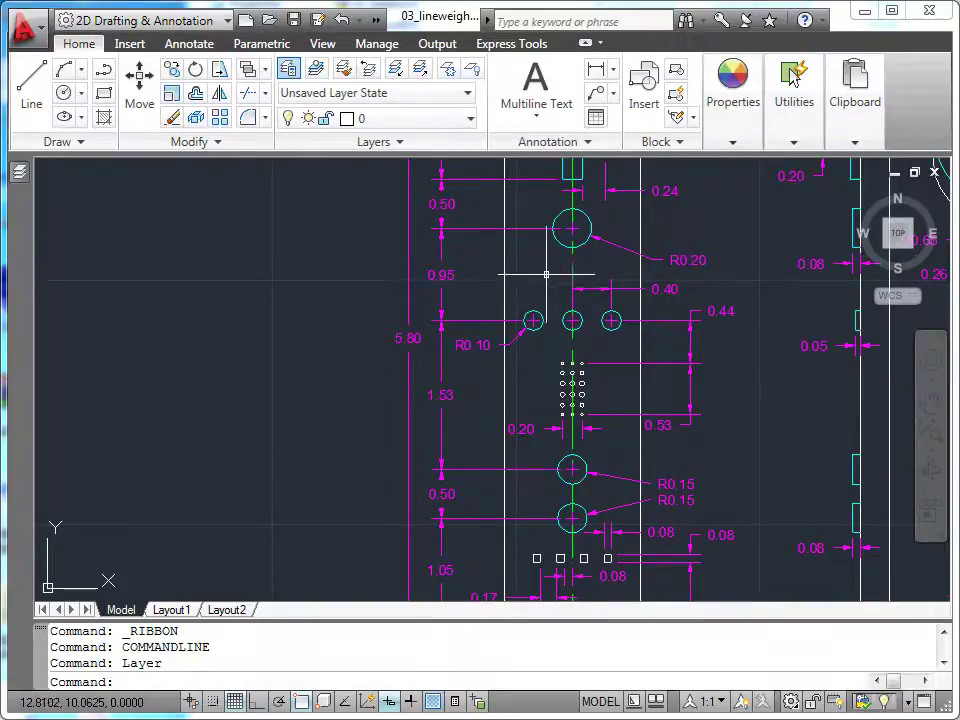
scroll(561, 274, "down", 2)
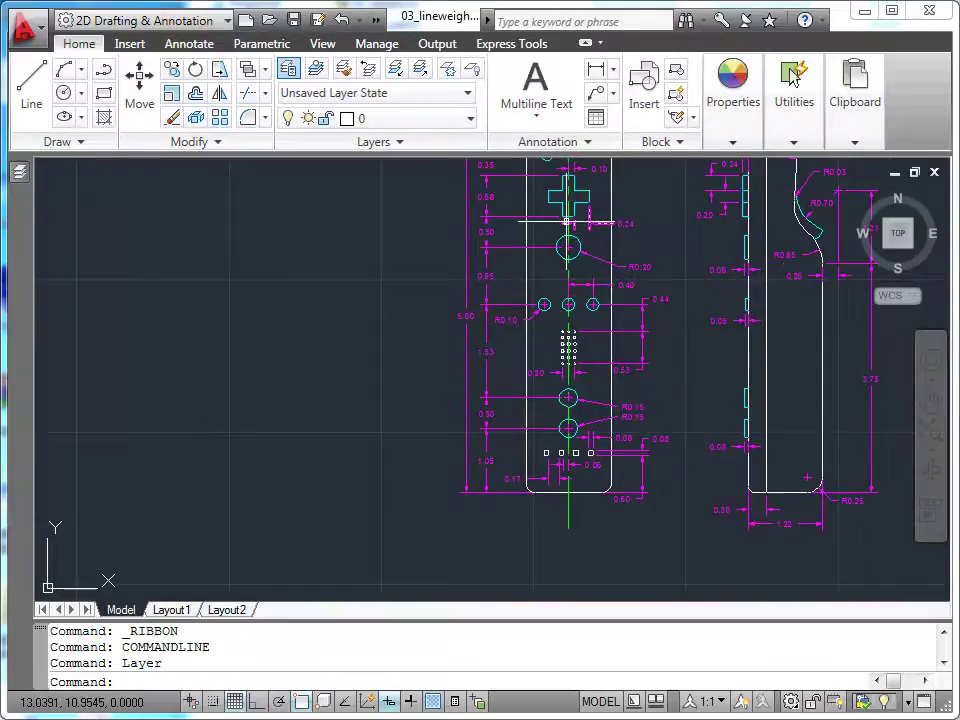
scroll(570, 220, "down", 2)
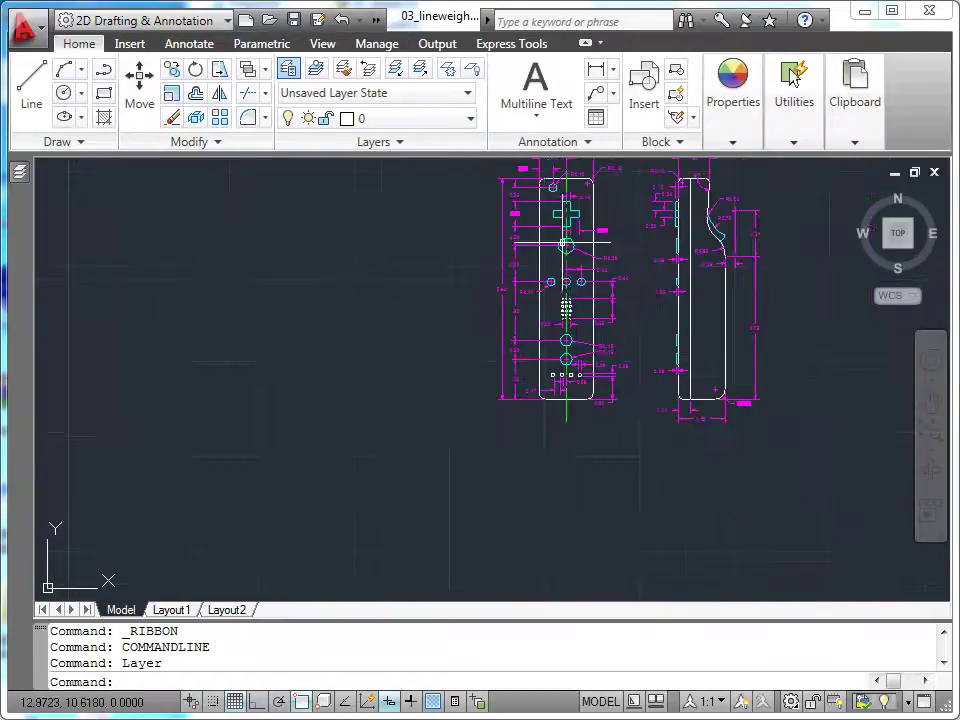
middle_click_drag(452, 270, 526, 369)
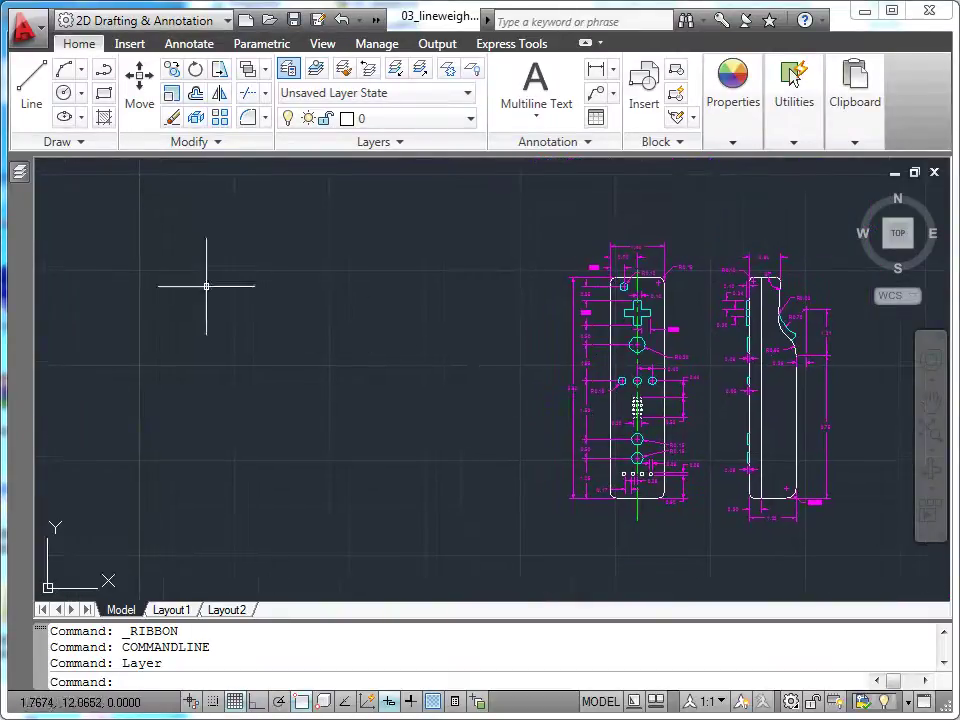
mouse_move(17, 180)
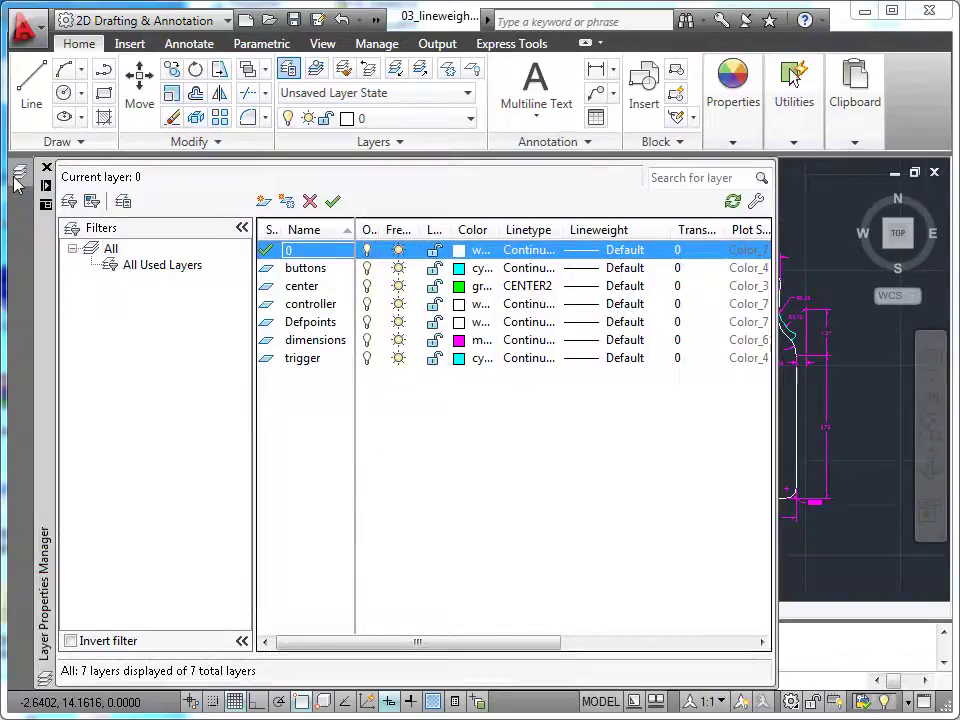
left_click(598, 358)
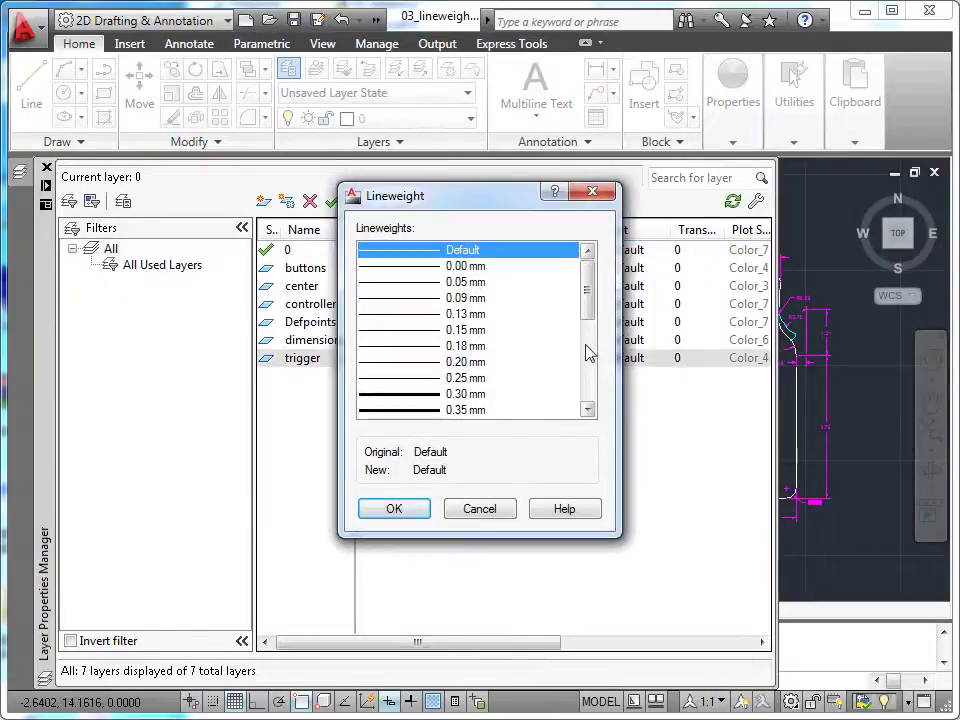
left_click_drag(589, 300, 591, 408)
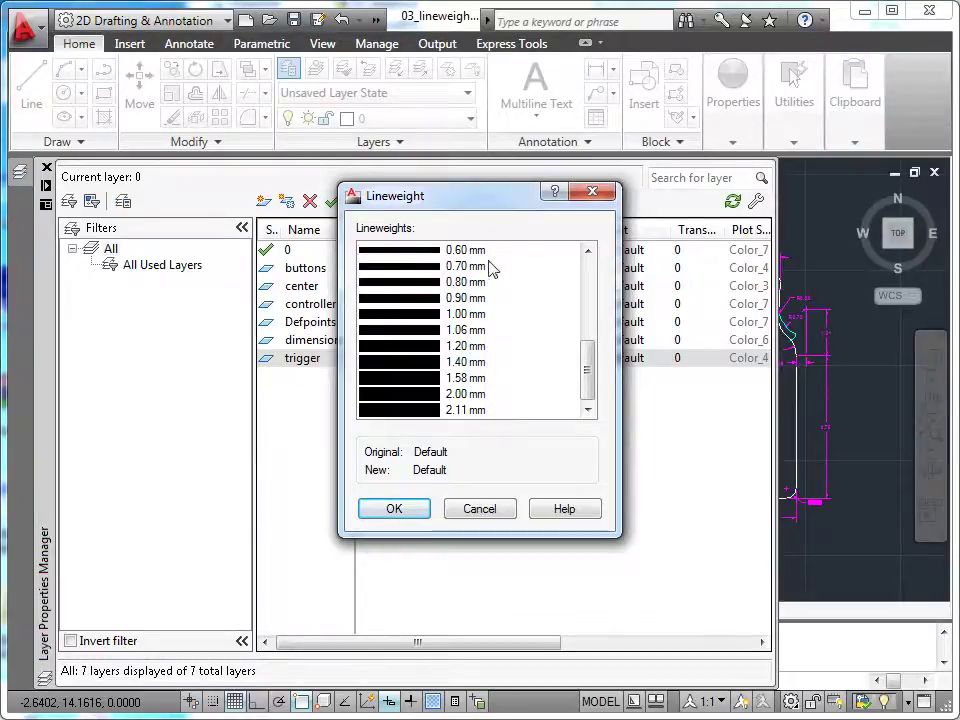
left_click(481, 509)
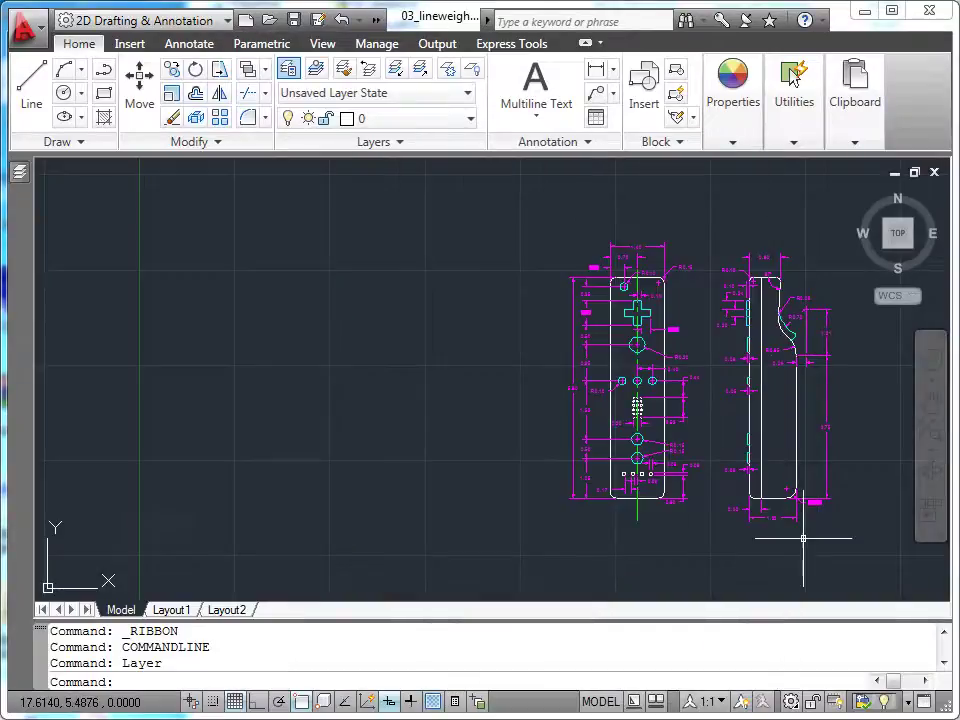
Open Lineweight Settings from the User Preferences tab of the Options dialog.
right_click(377, 299)
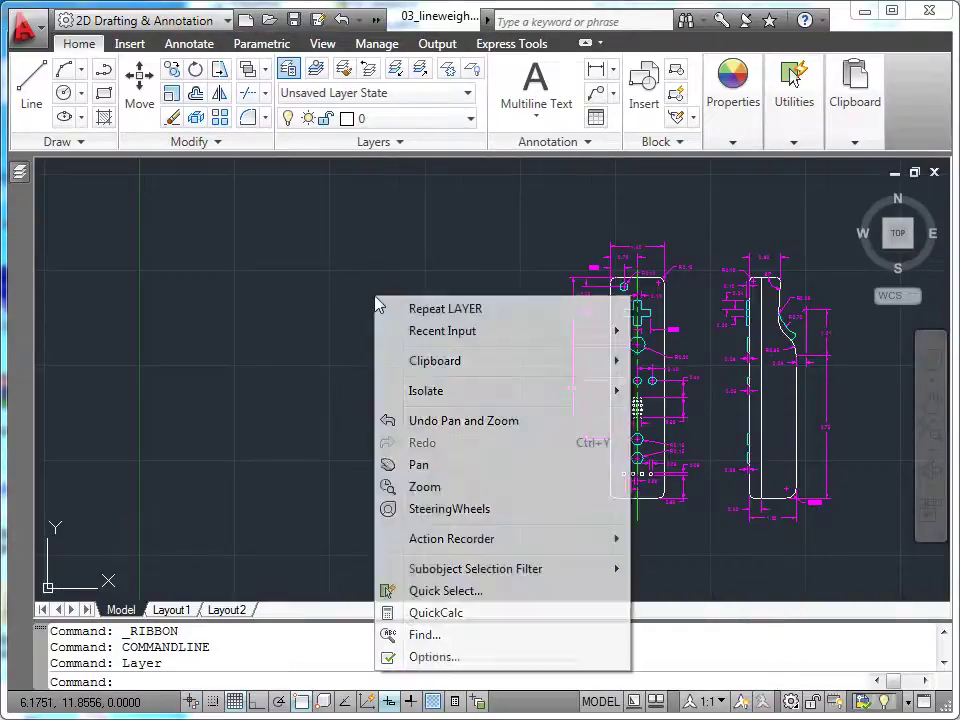
left_click(432, 657)
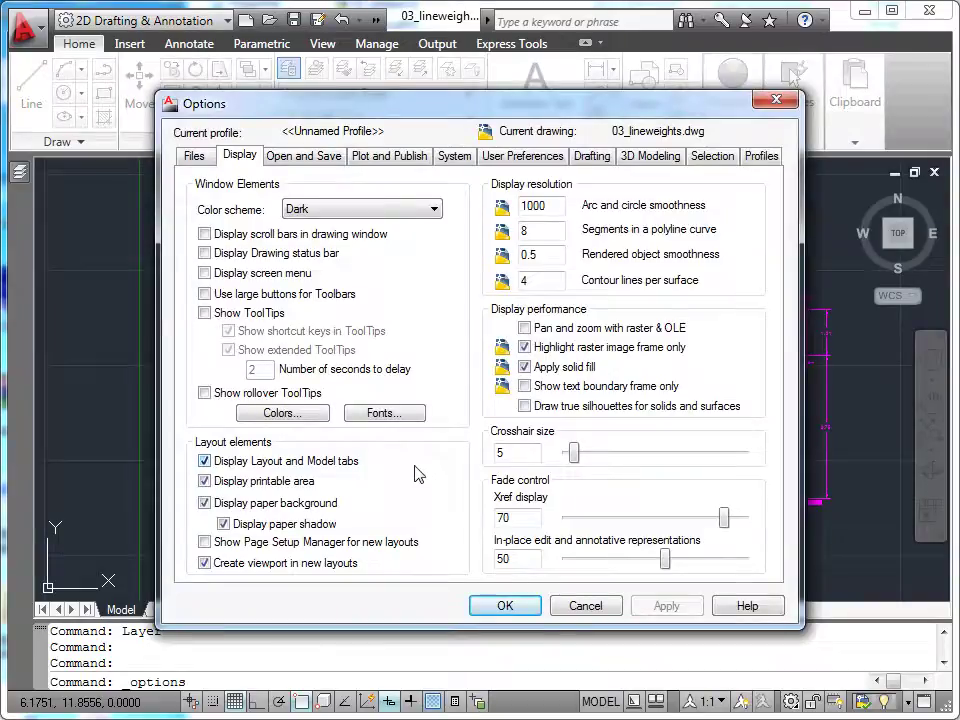
left_click(524, 157)
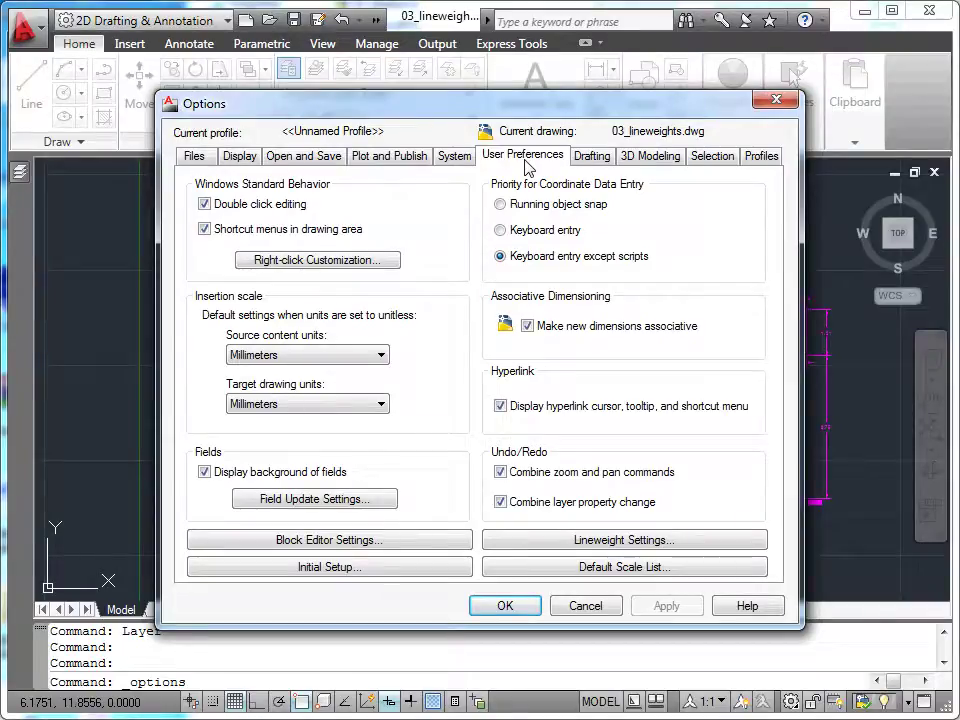
left_click(655, 542)
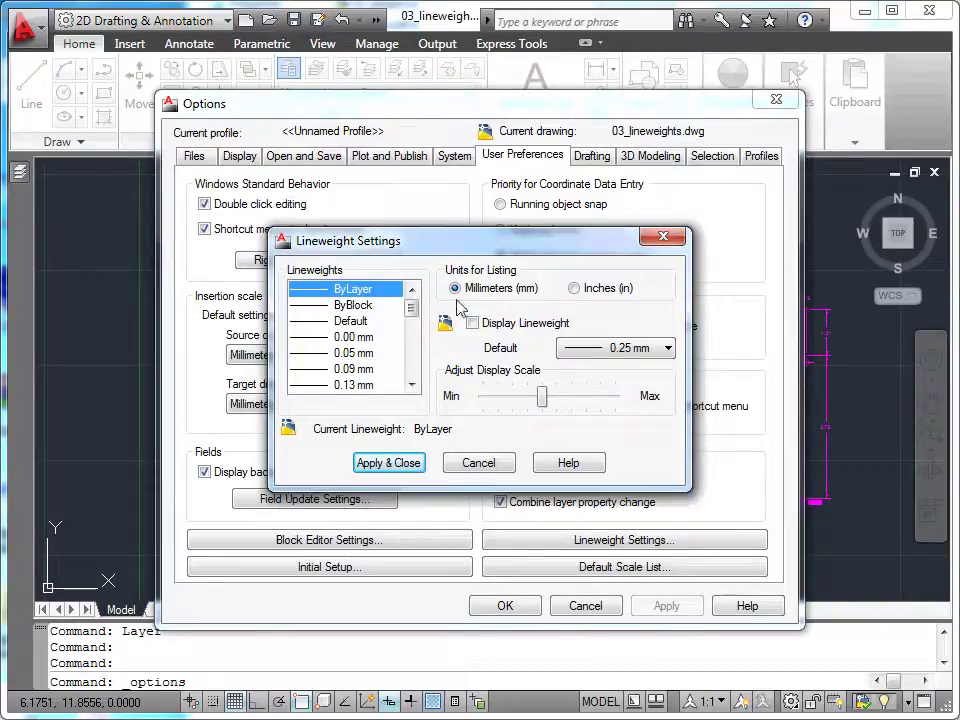
Compare inch and millimetre lineweight units, keep the 0.25 mm default, and cancel both dialogs.
left_click(575, 288)
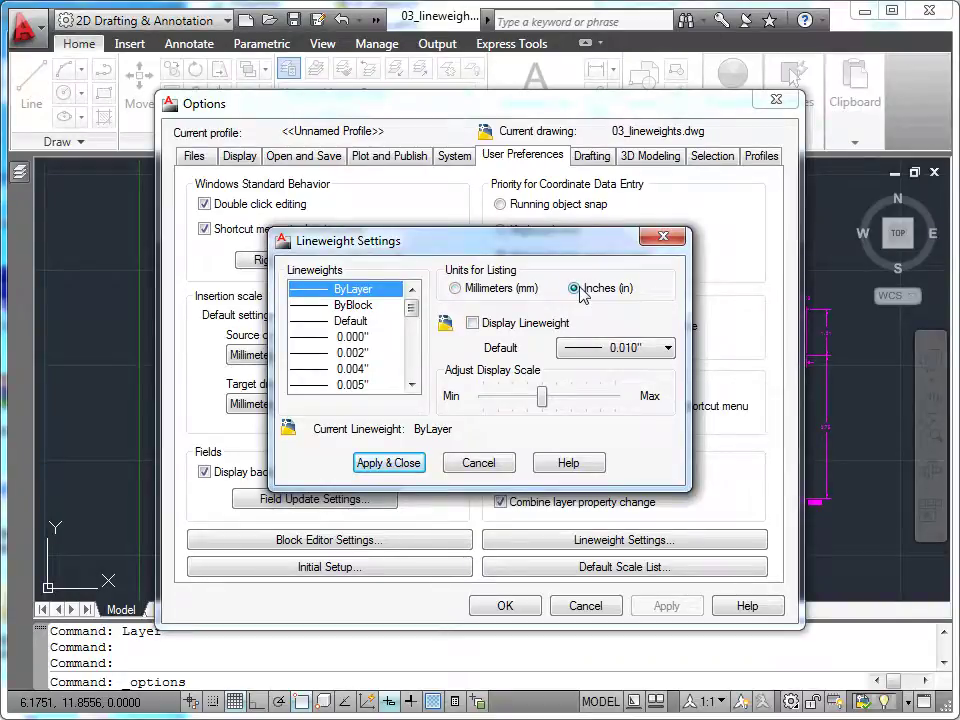
left_click(455, 288)
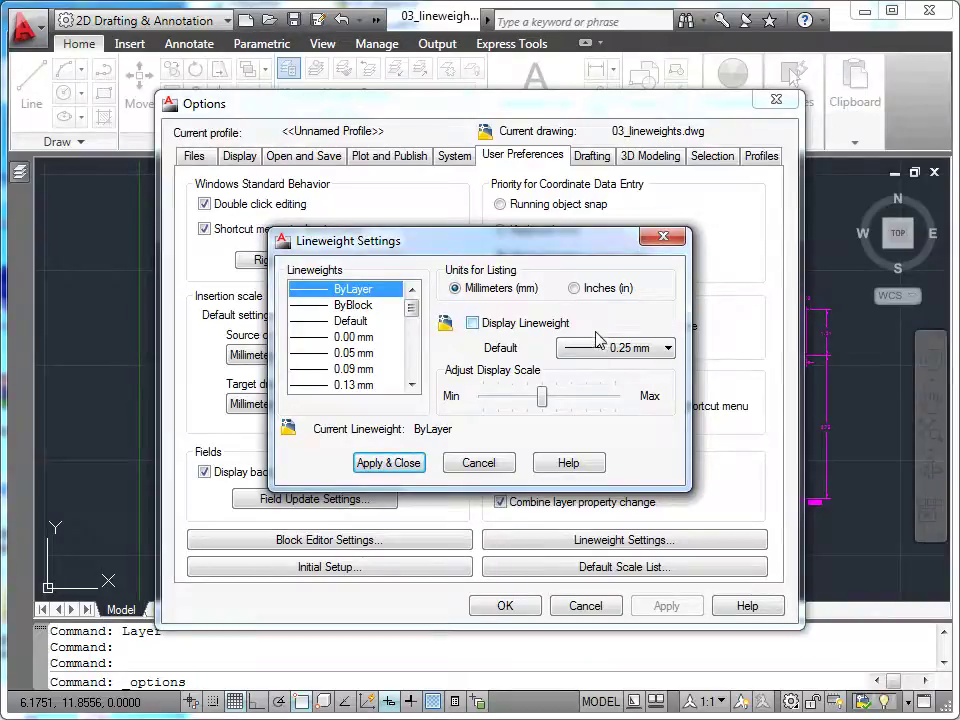
left_click(668, 348)
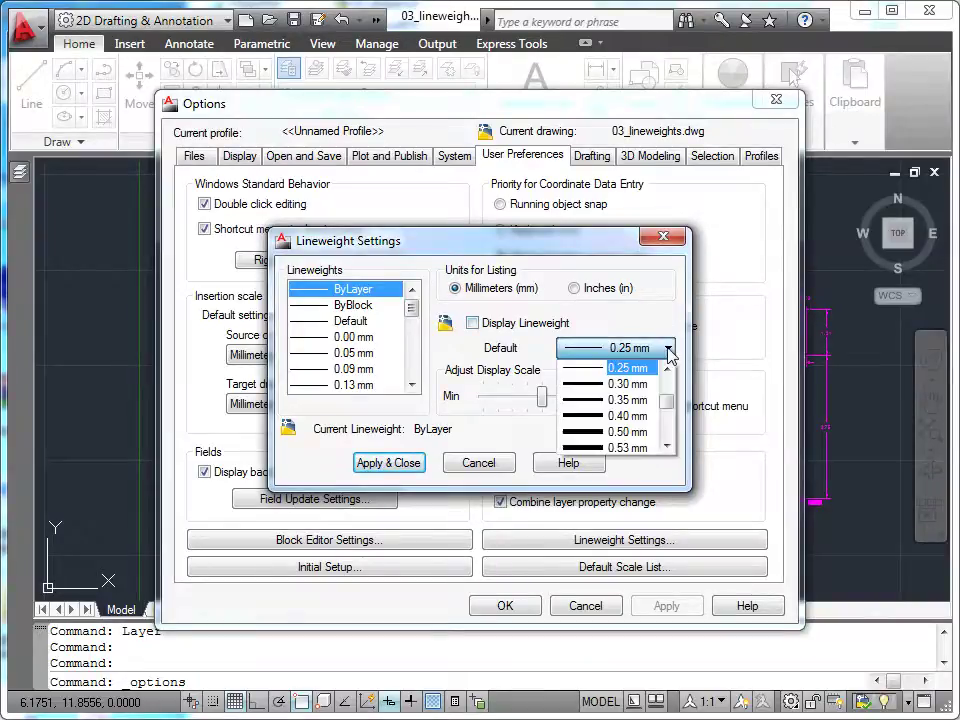
left_click_drag(668, 400, 673, 439)
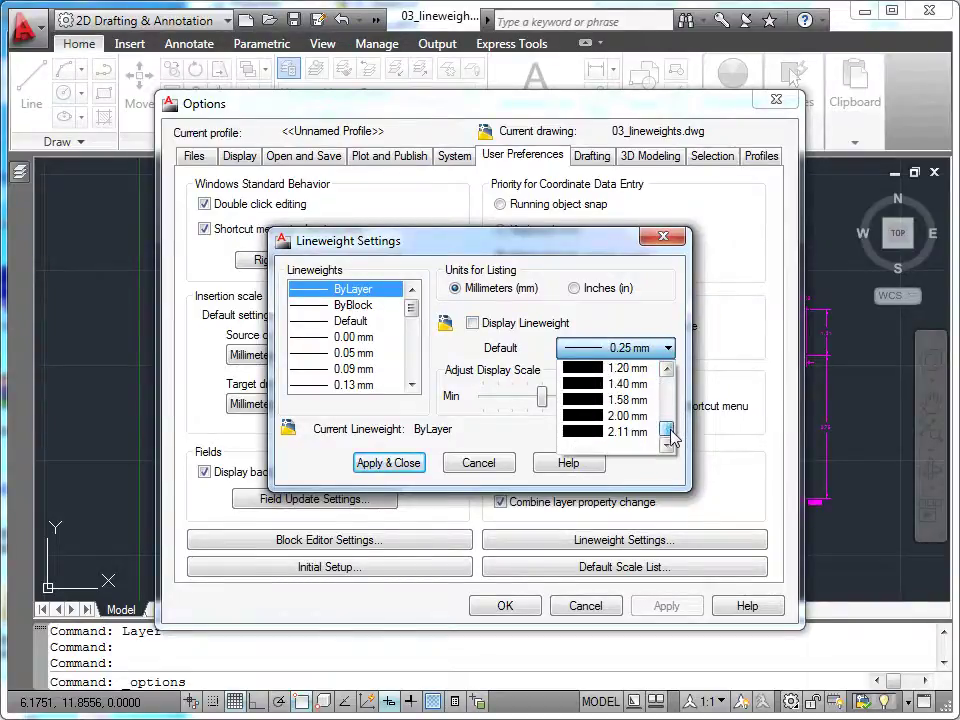
left_click(636, 347)
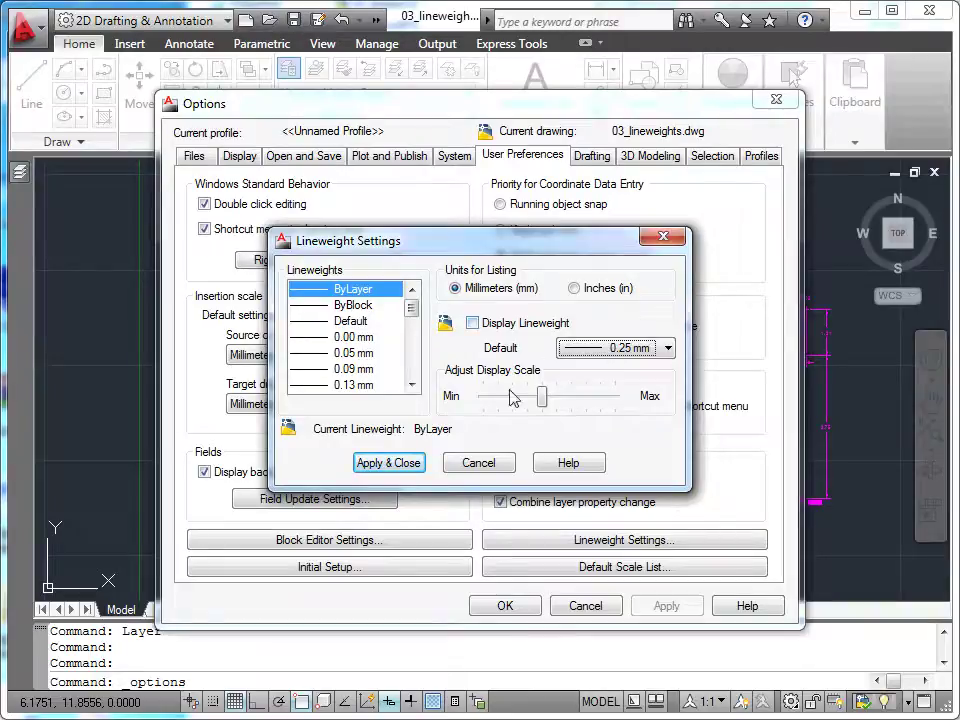
left_click(484, 466)
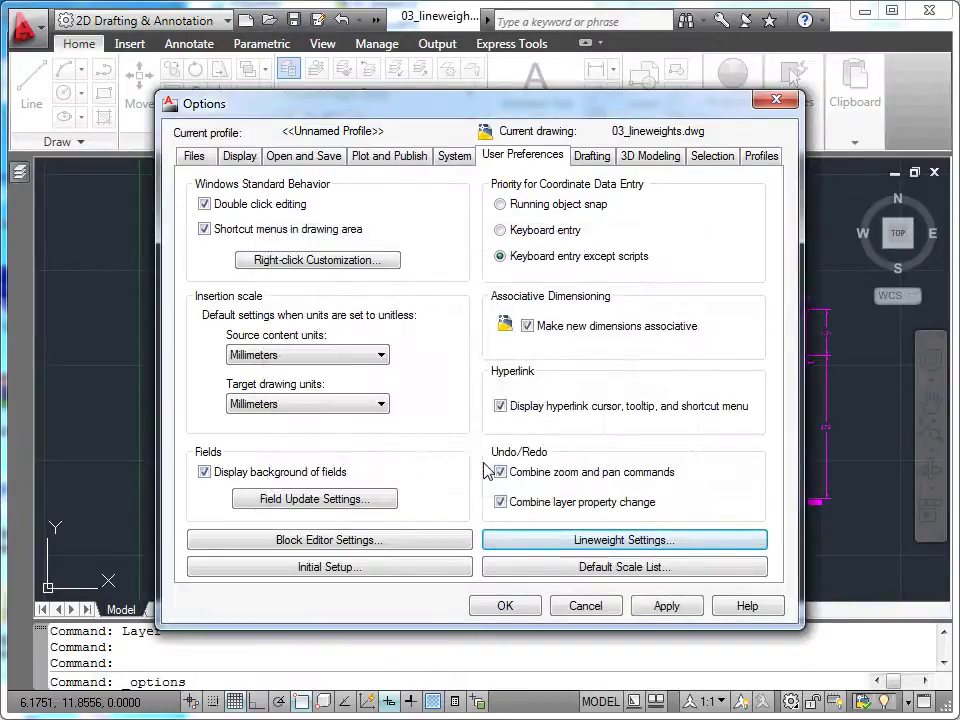
left_click(586, 606)
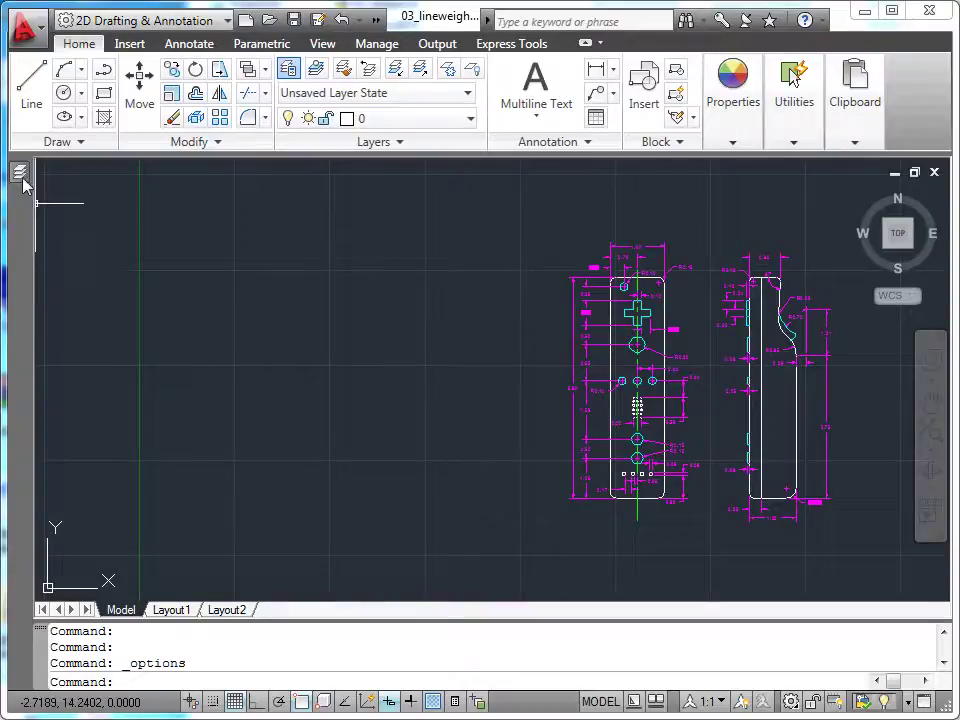
Expand the collapsed Layer Properties Manager palette over the drawing again.
mouse_move(24, 178)
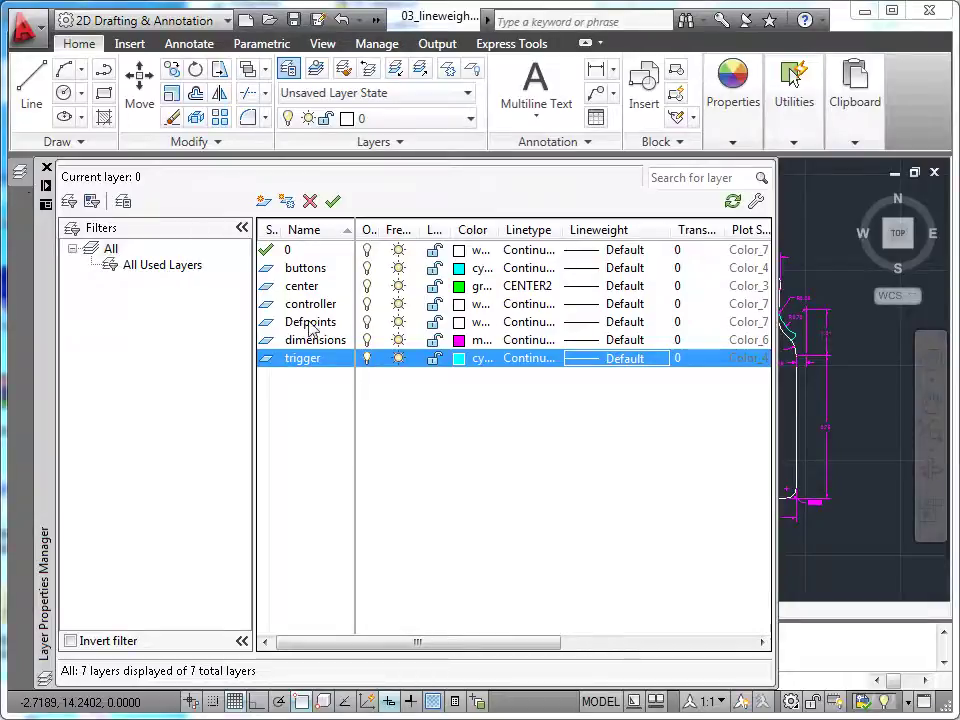
Set the lineweight of the trigger, controller and buttons layers together to 0.60 mm.
left_click(306, 363)
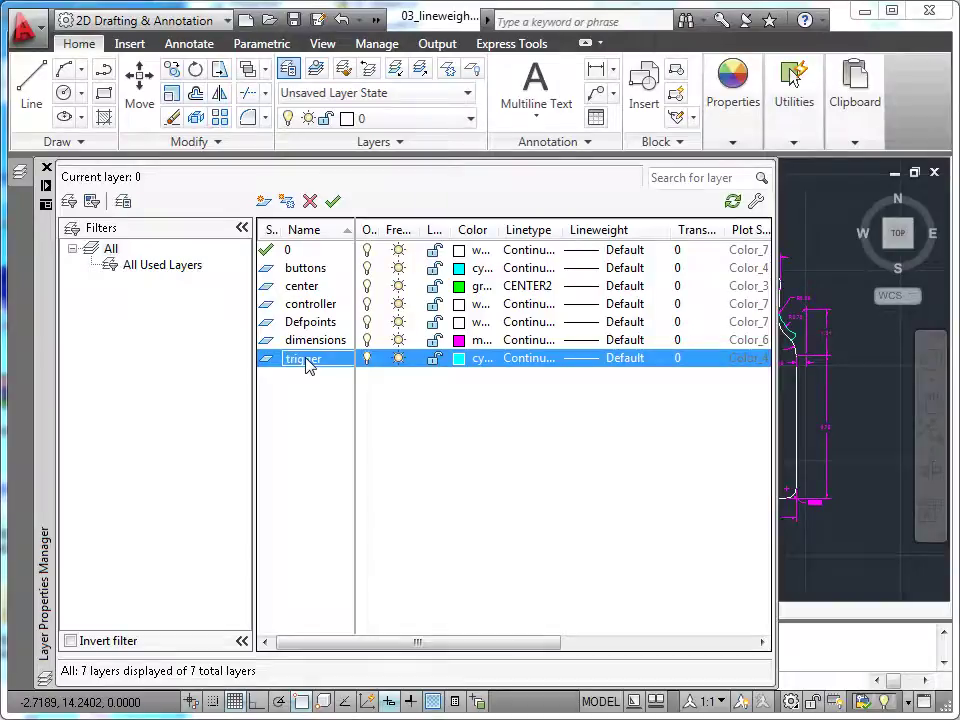
left_click(310, 305, "ctrl")
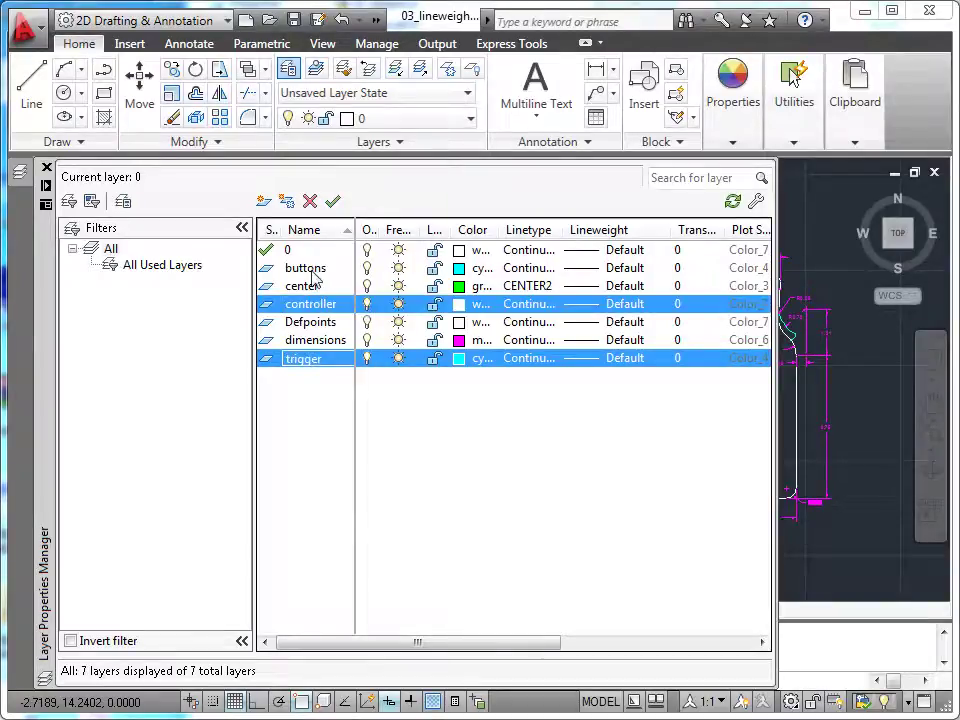
left_click(312, 270, "ctrl")
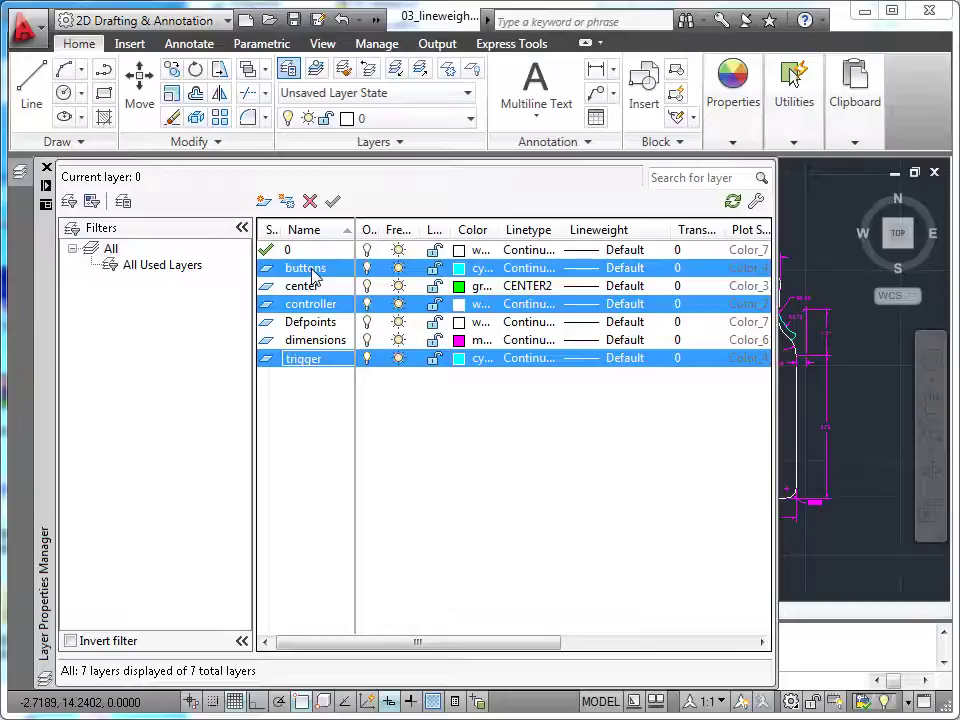
left_click(590, 307)
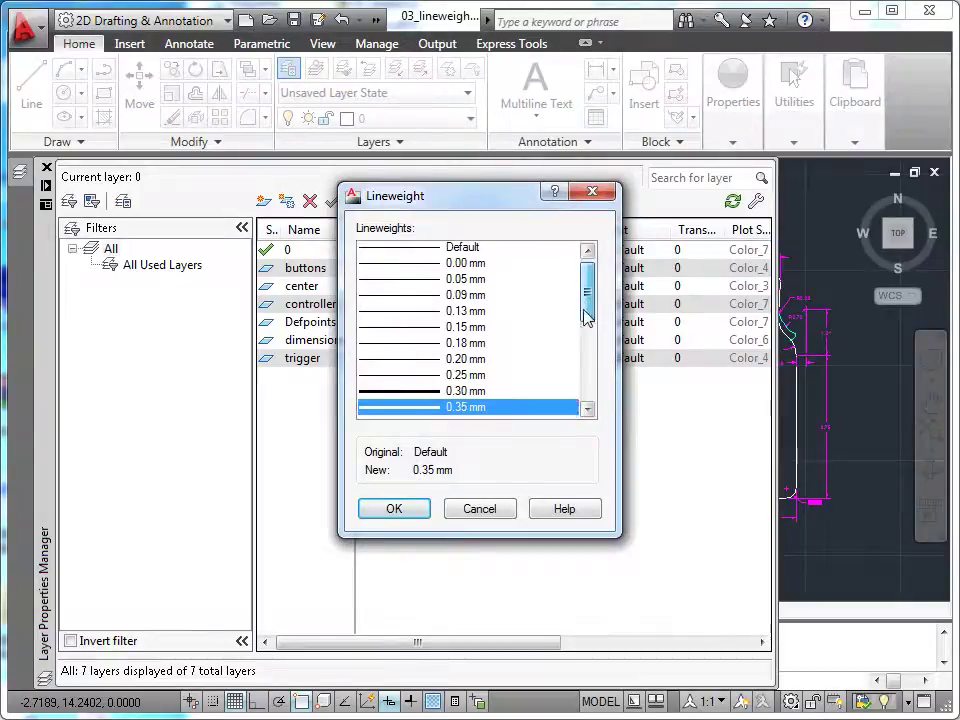
left_click_drag(587, 315, 585, 336)
left_click(487, 395)
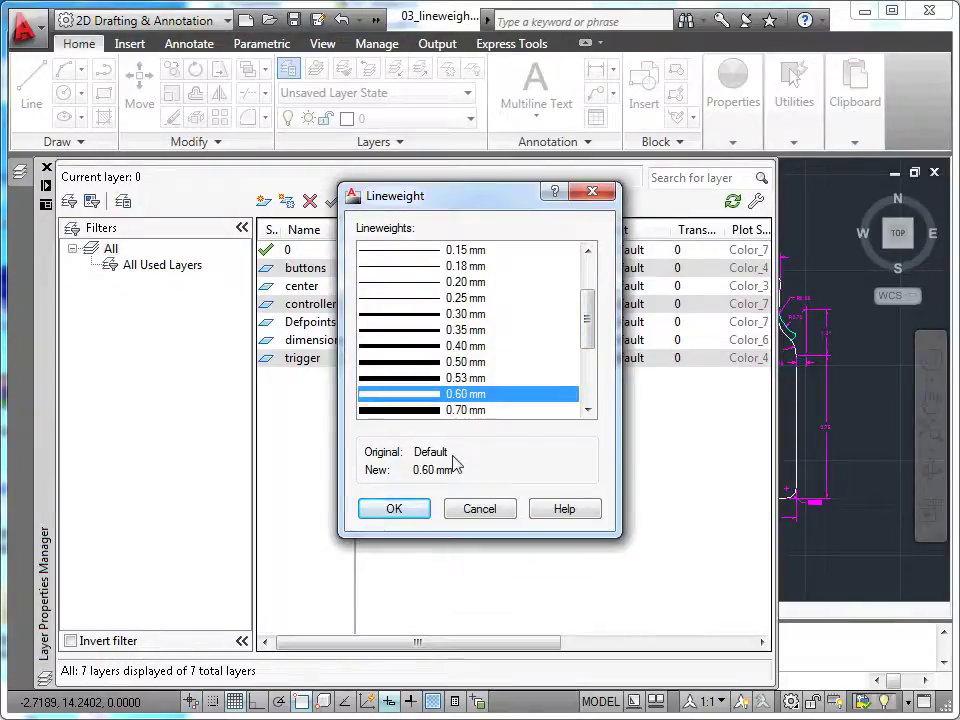
left_click(405, 512)
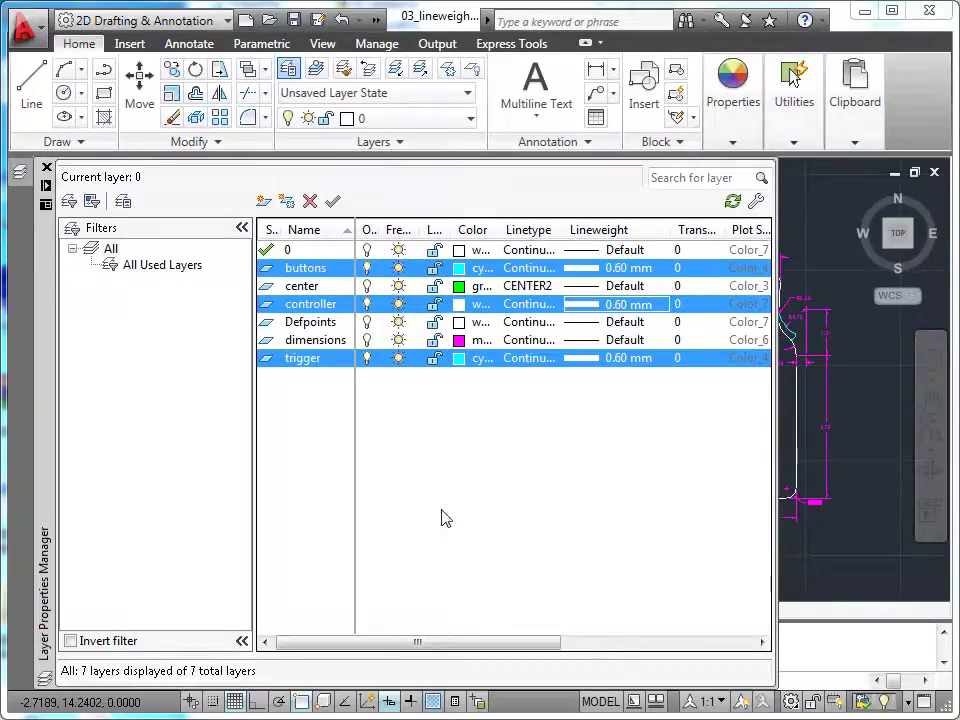
left_click(322, 342, "shift")
Make dimensions the current layer and change its lineweight to 0.20 mm.
double_click(322, 342)
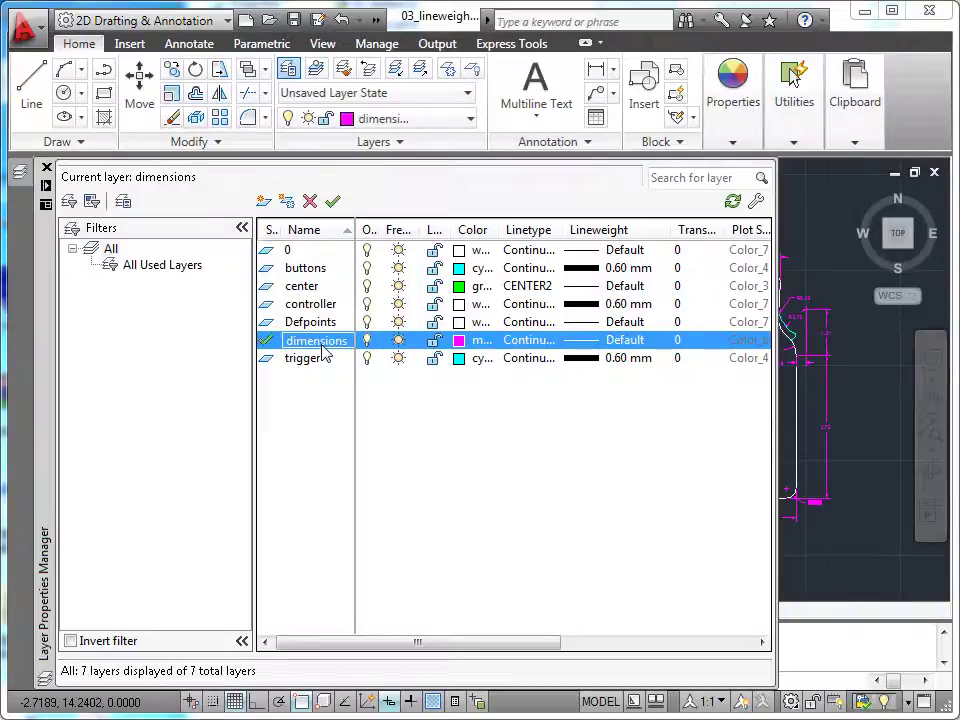
left_click(585, 348)
scroll(447, 330, "down", 1)
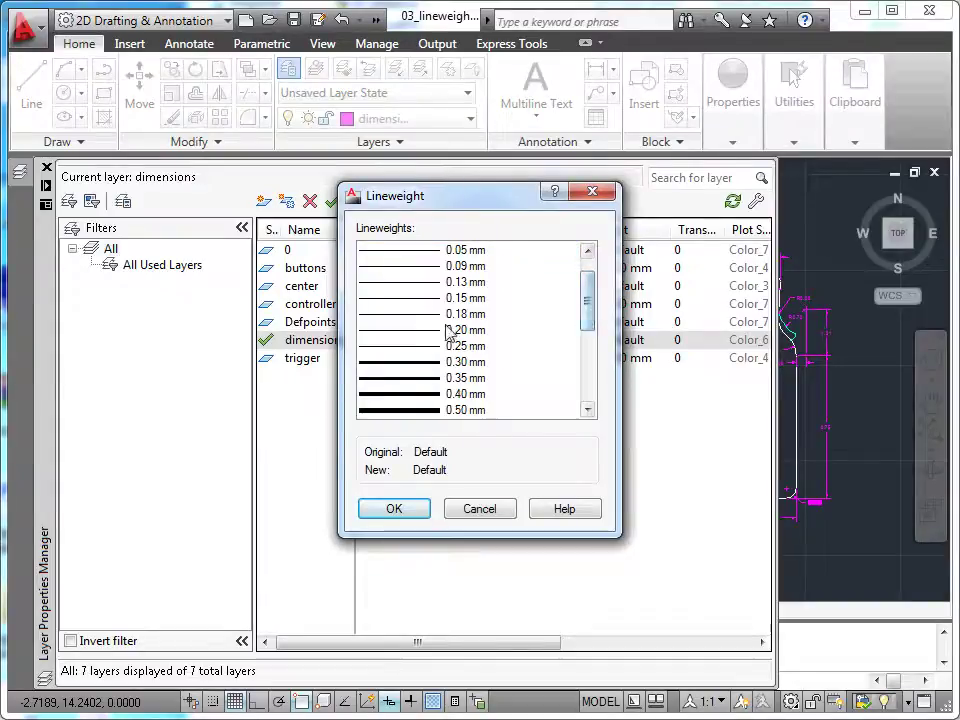
left_click(410, 330)
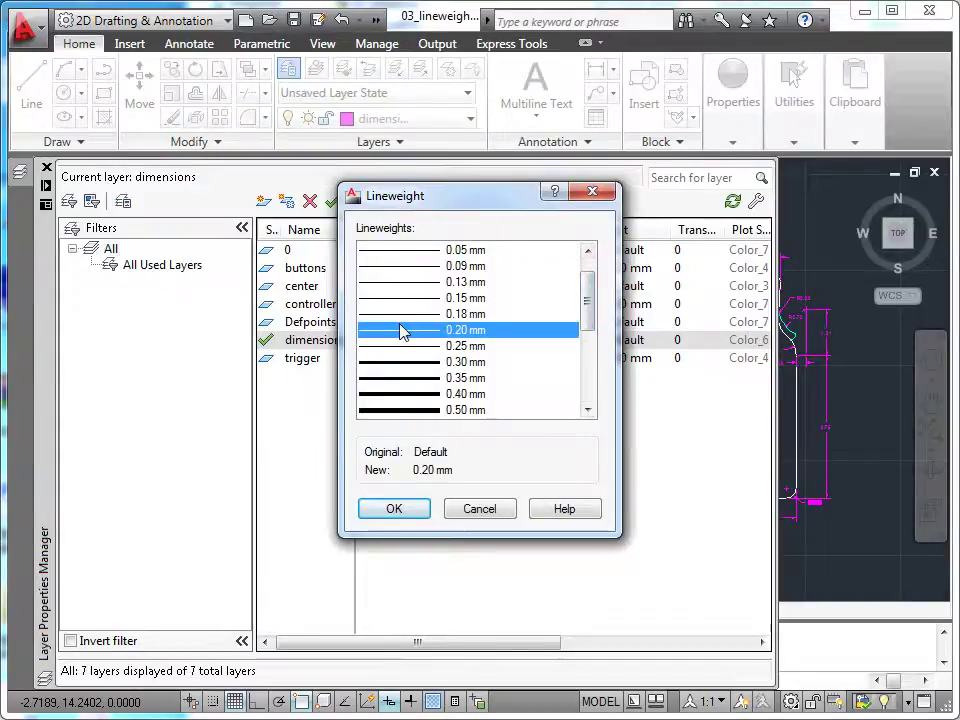
left_click(394, 509)
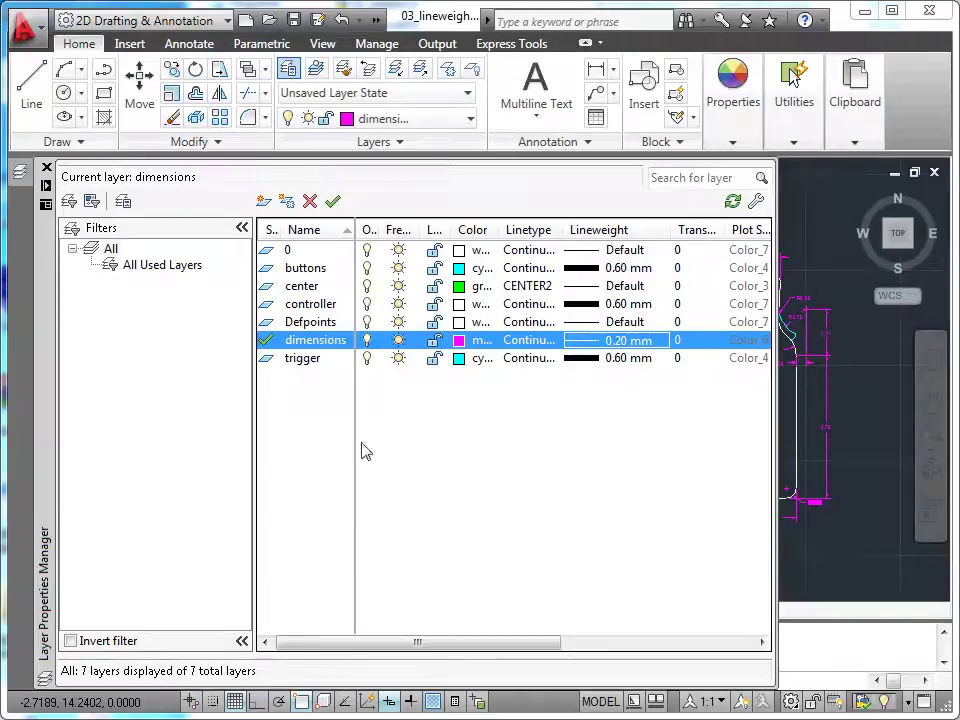
double_click(304, 288)
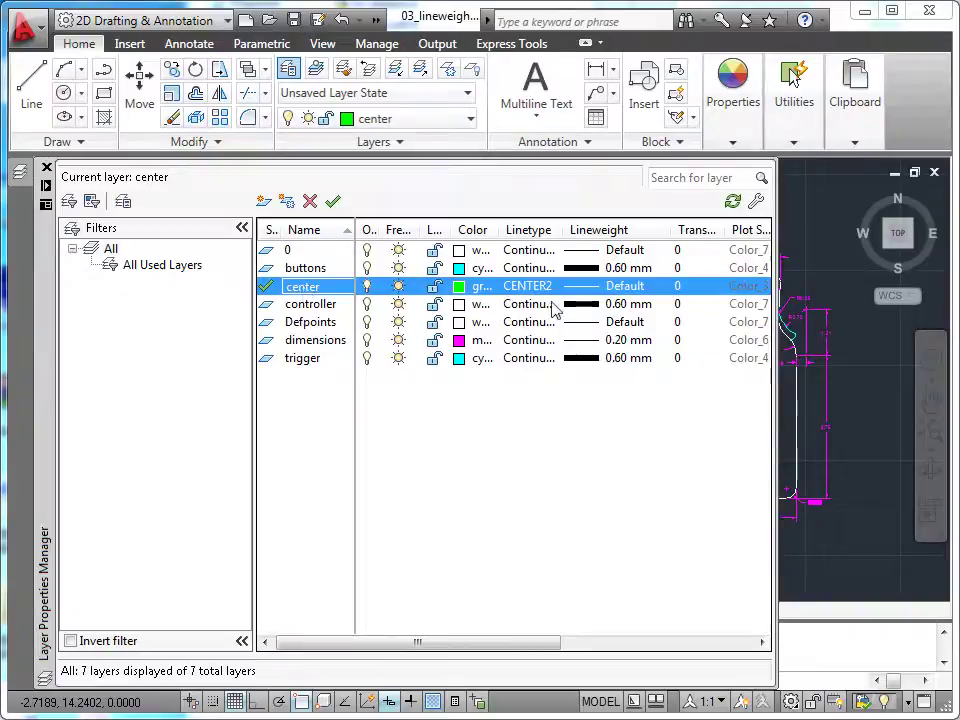
Change the center layer's lineweight to 0.13 mm in the Lineweight dialog.
left_click(582, 294)
left_click(460, 316)
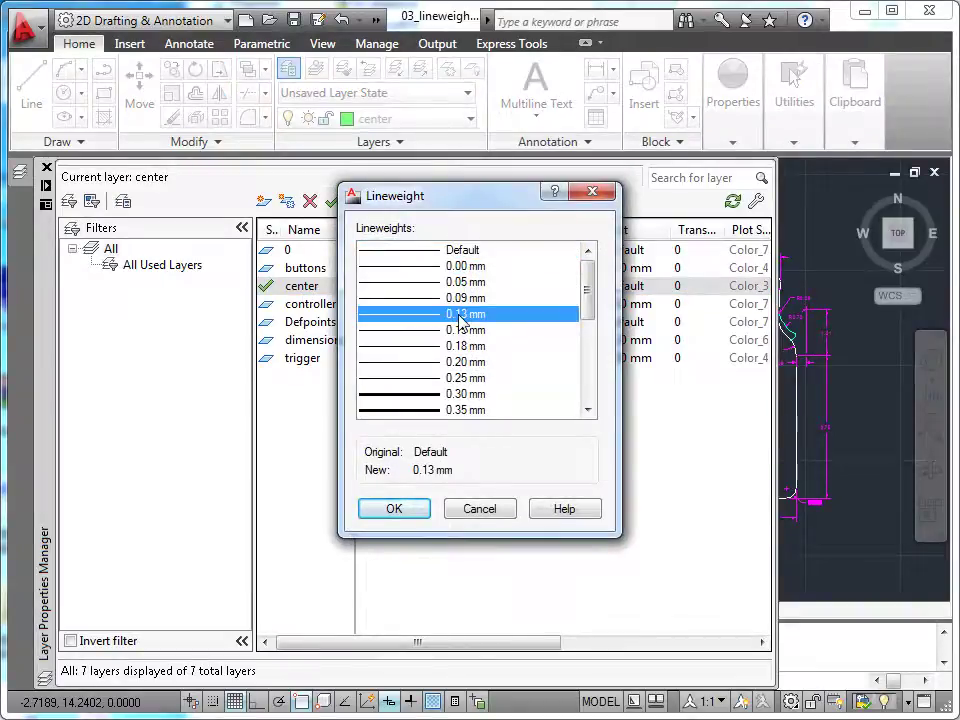
left_click(424, 510)
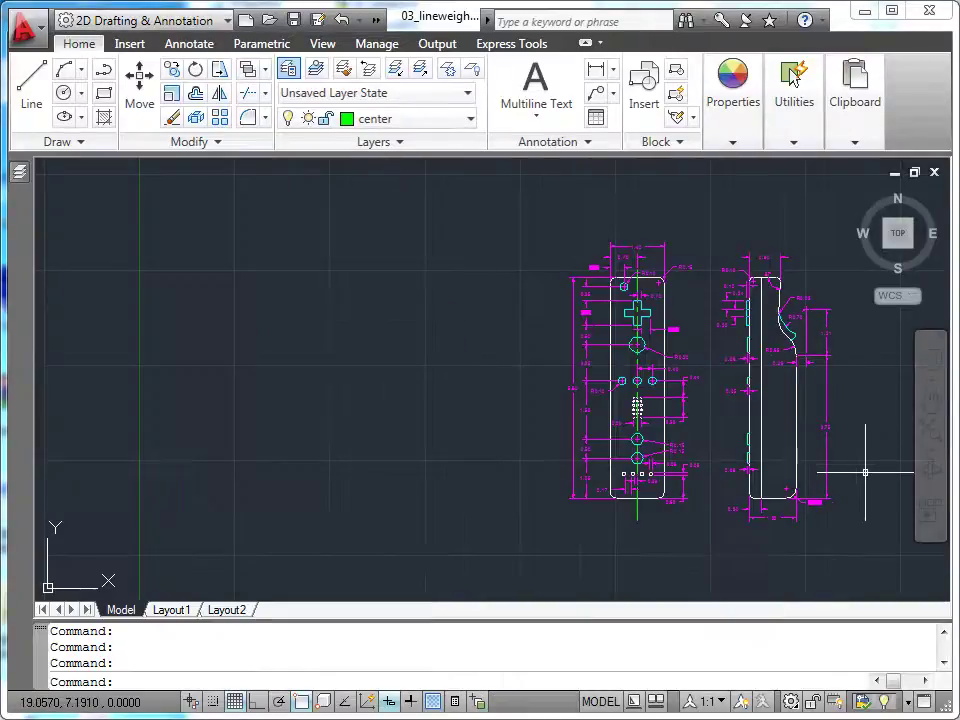
Pan left and zoom in to center the Wii remote's views in model space.
mouse_move(865, 472)
middle_mouse_down()
mouse_move(701, 490)
mouse_move(660, 481)
middle_mouse_up()
scroll(660, 481, "up", 2)
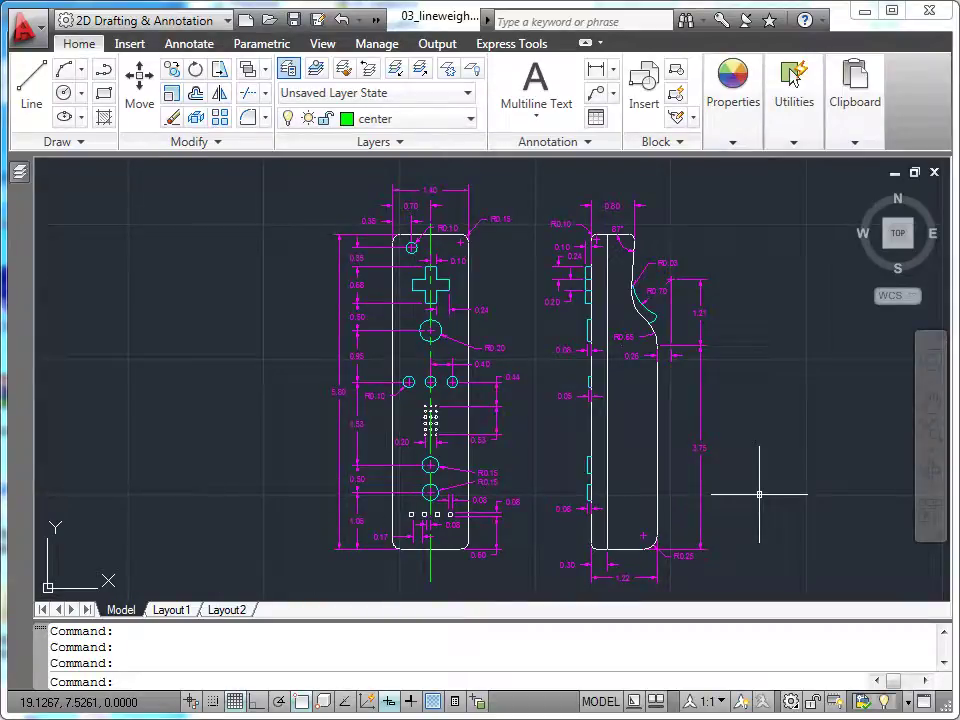
left_click(376, 20)
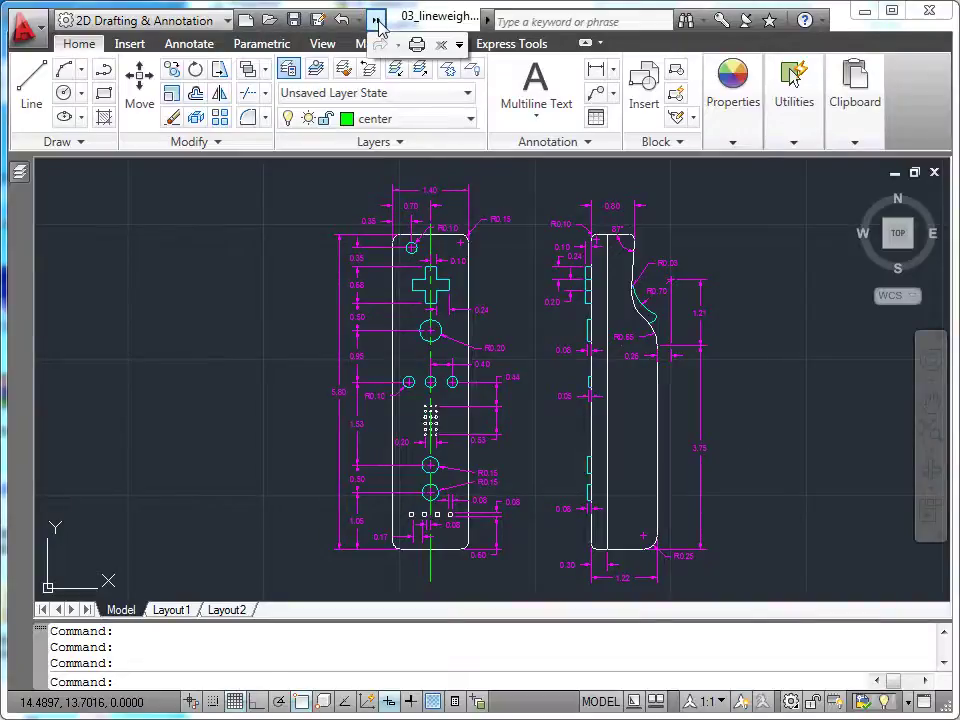
Open the Plot dialog and choose DWG To PDF.pc3 as the printer/plotter.
left_click(416, 44)
left_click(477, 228)
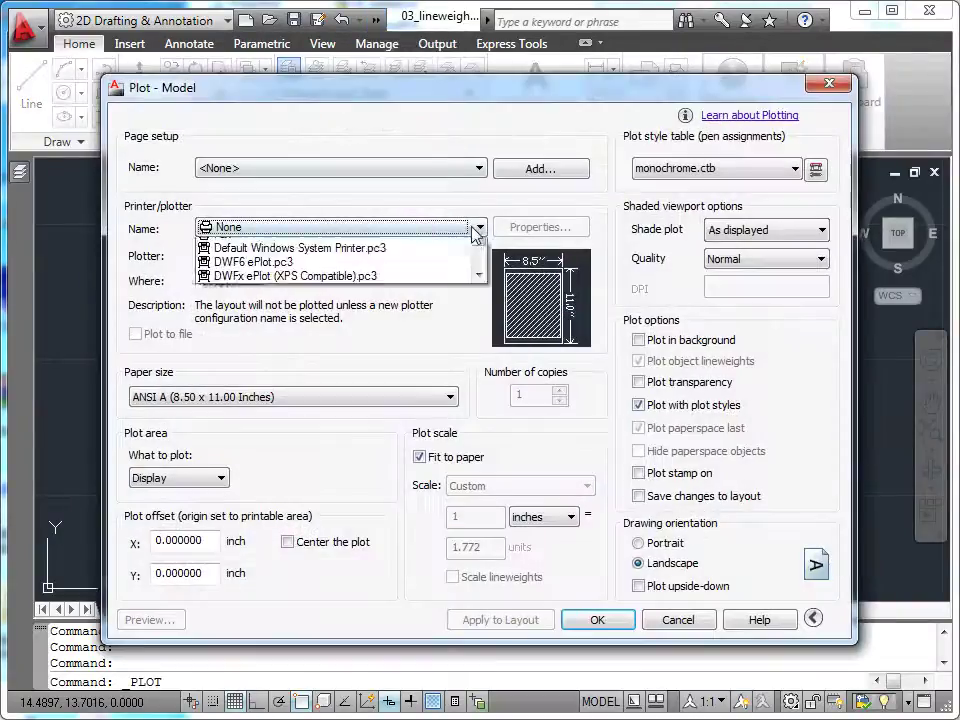
left_click_drag(480, 274, 481, 305)
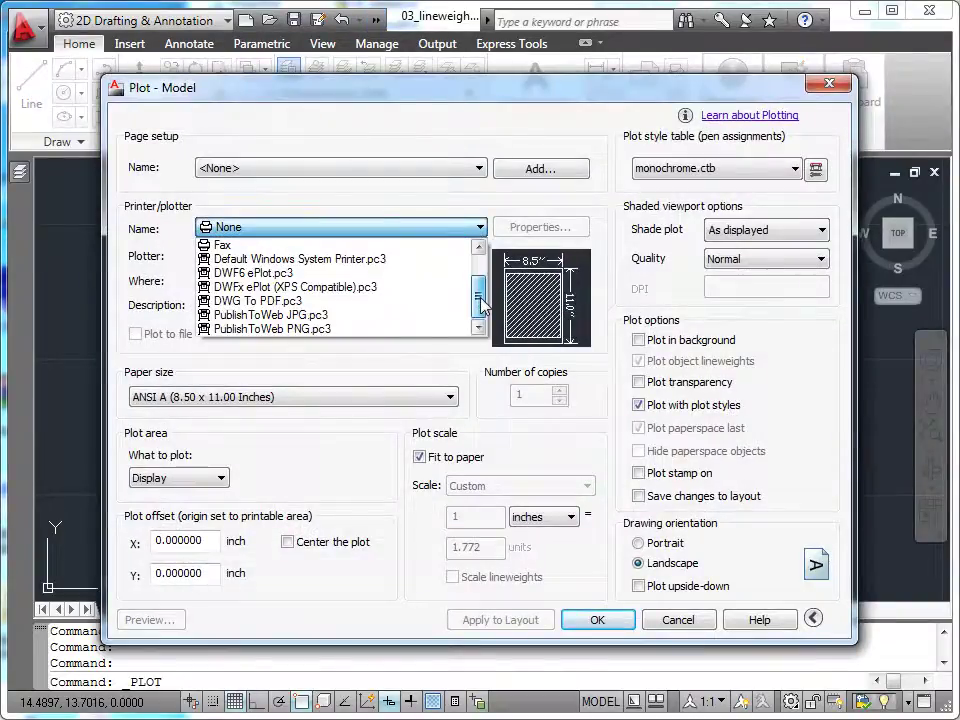
left_click(392, 302)
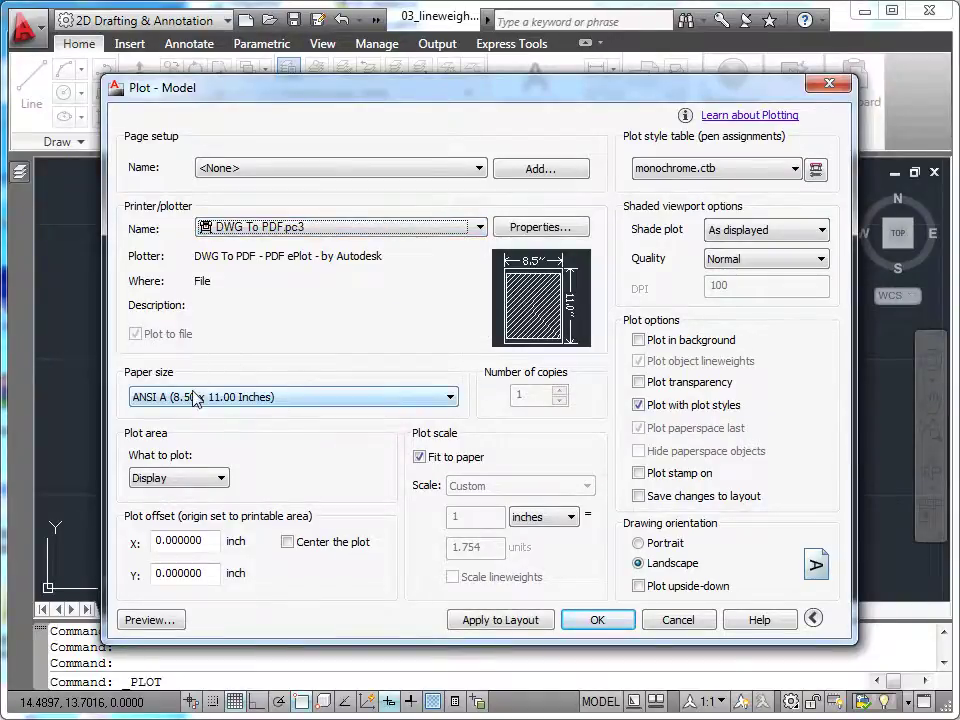
Set the plot area to a window enclosing both views of the Wii remote drawing.
left_click(221, 480)
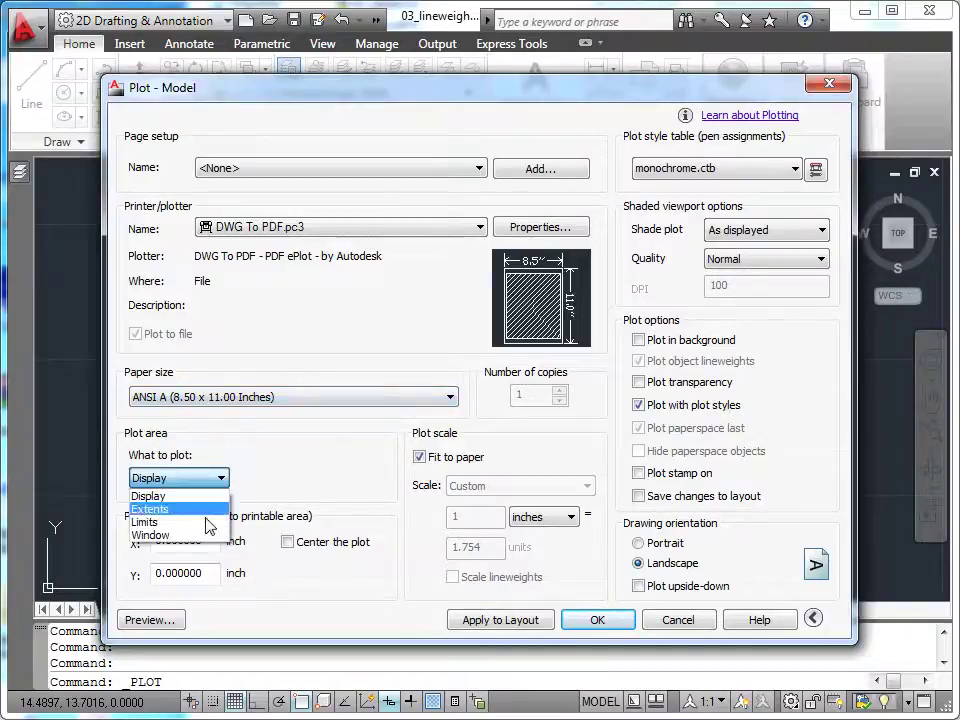
left_click(209, 536)
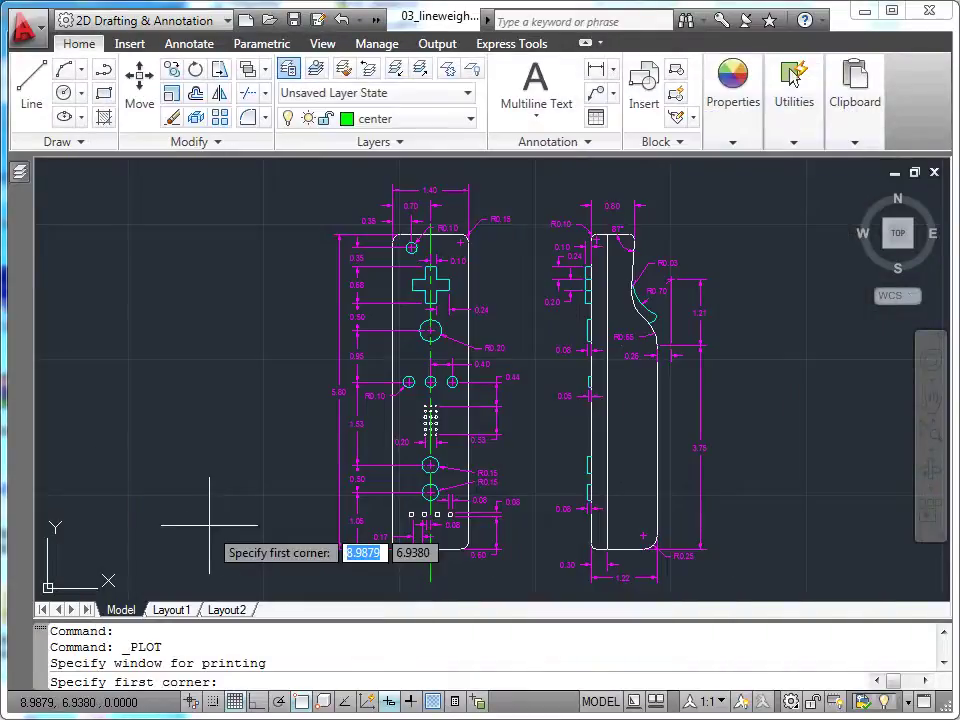
left_click(307, 177)
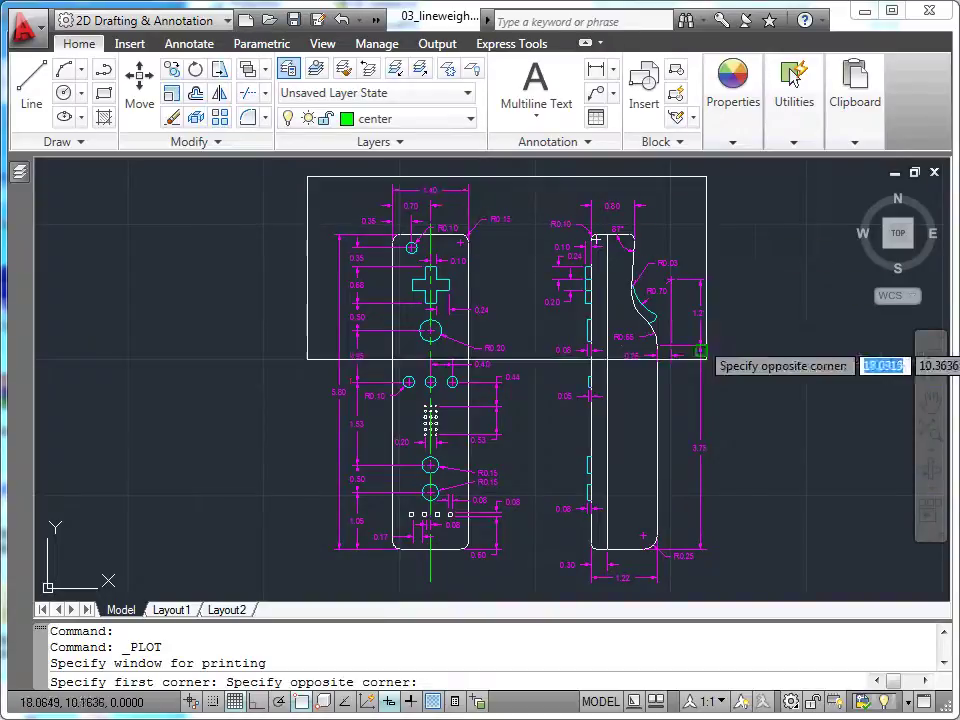
left_click(745, 598)
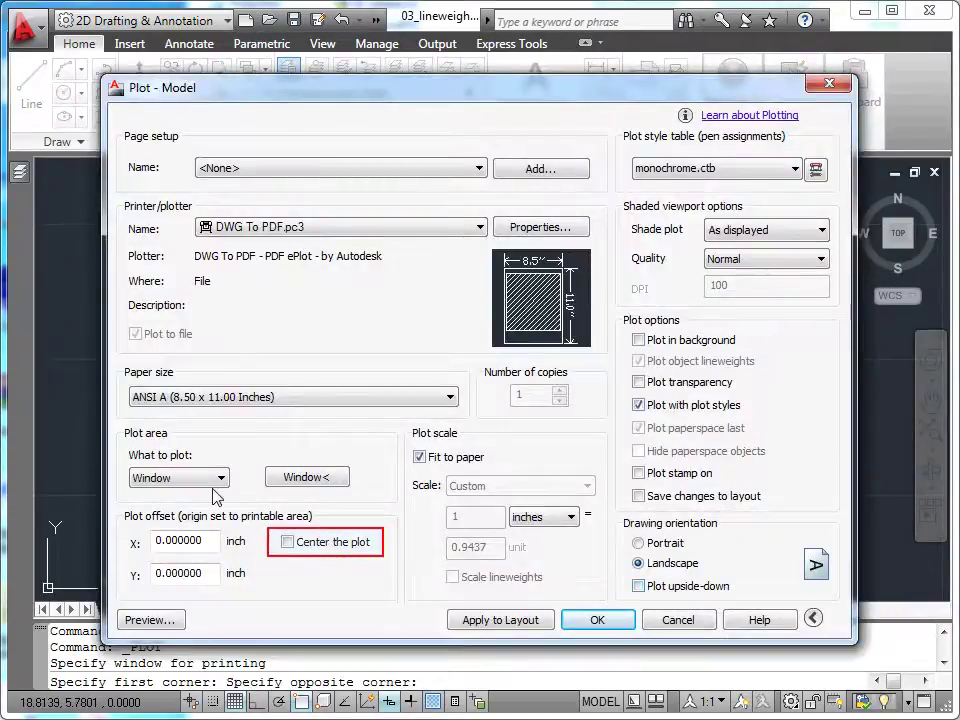
Center the plot and set the scale to 1:1 with Fit to paper turned off.
left_click(287, 542)
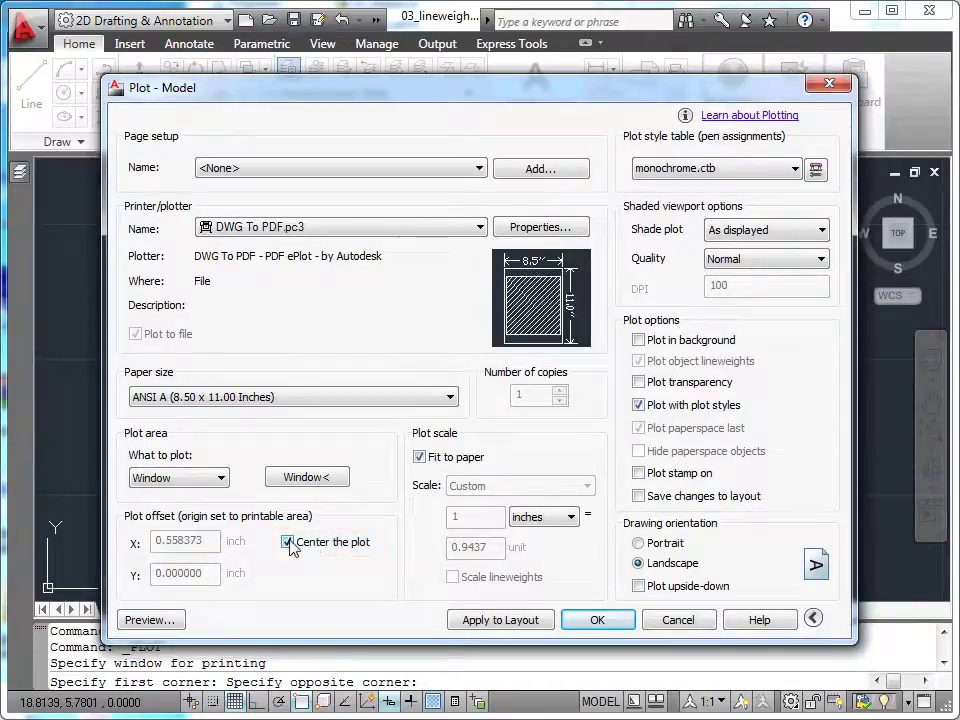
left_click(420, 458)
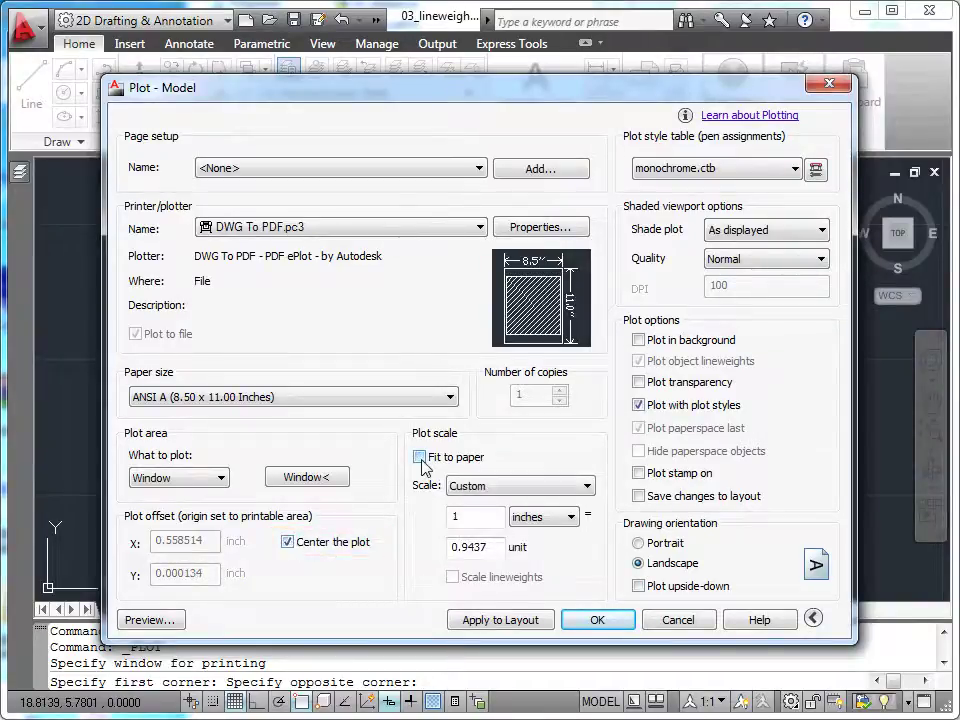
left_click(585, 486)
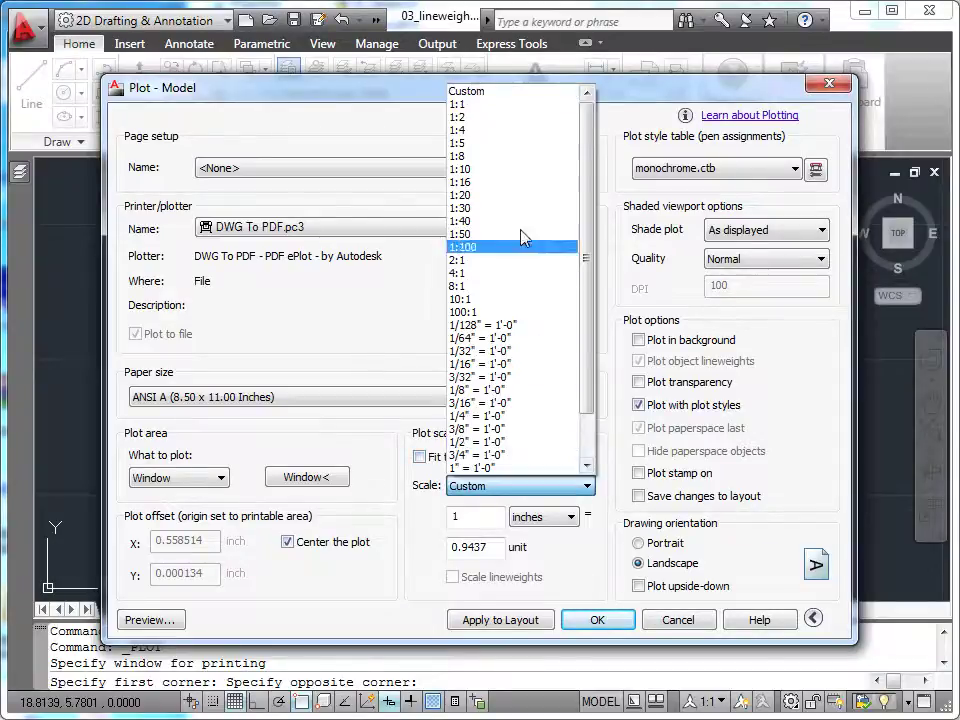
left_click(508, 106)
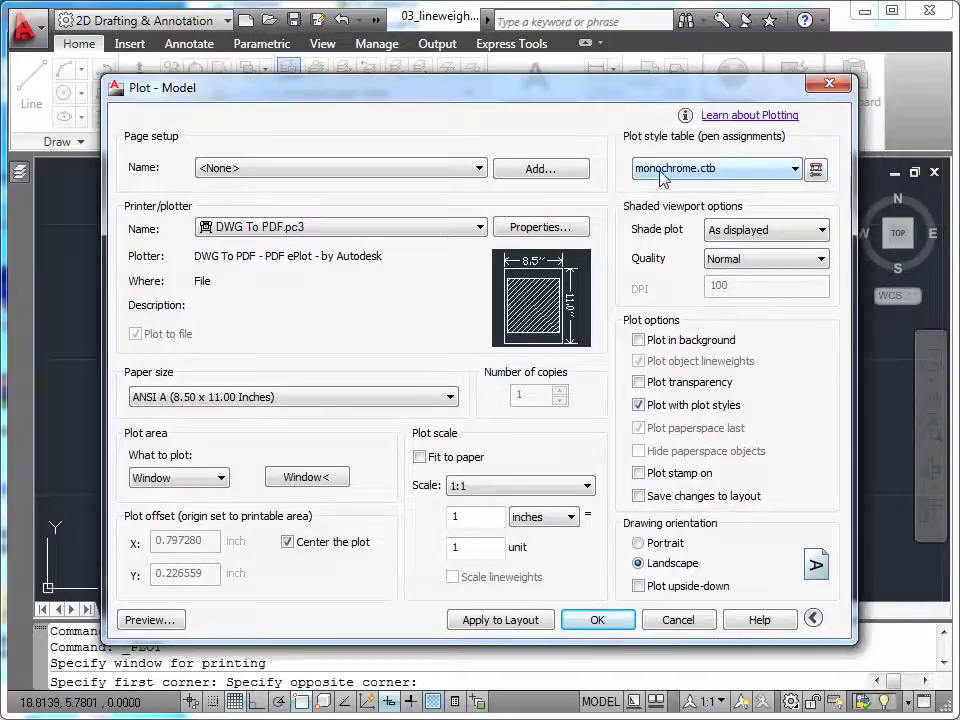
left_click(150, 620)
Zoom the plot preview in on the front view's buttons to compare outline and dimension lineweights.
scroll(320, 488, "up", 4)
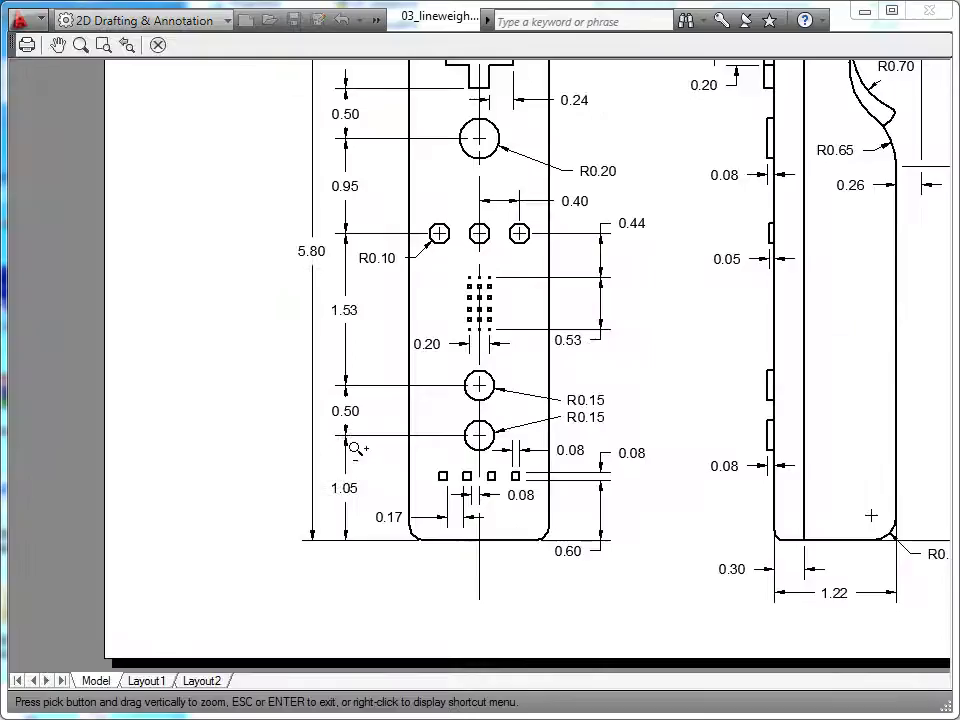
mouse_move(326, 403)
middle_mouse_down()
mouse_move(326, 508)
mouse_move(333, 494)
middle_mouse_up()
scroll(333, 494, "up", 2)
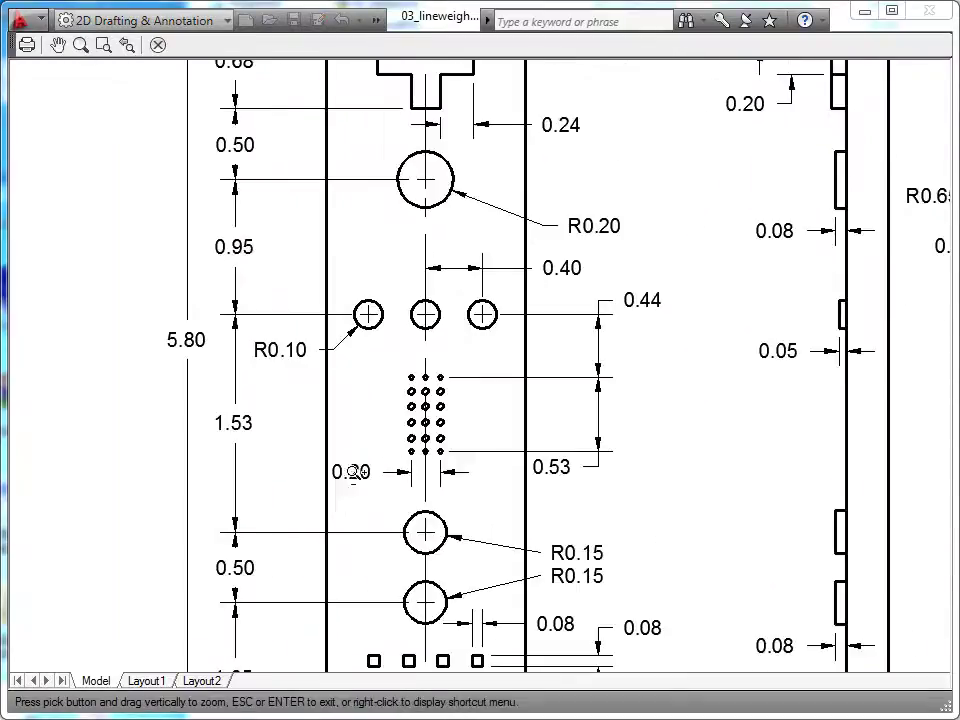
scroll(345, 460, "up", 2)
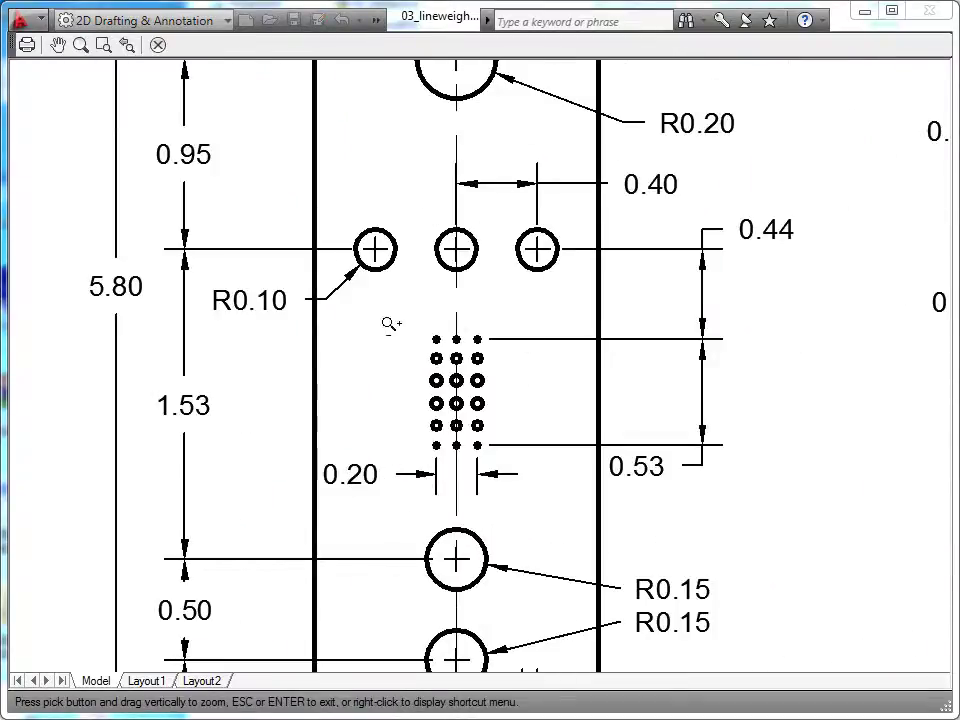